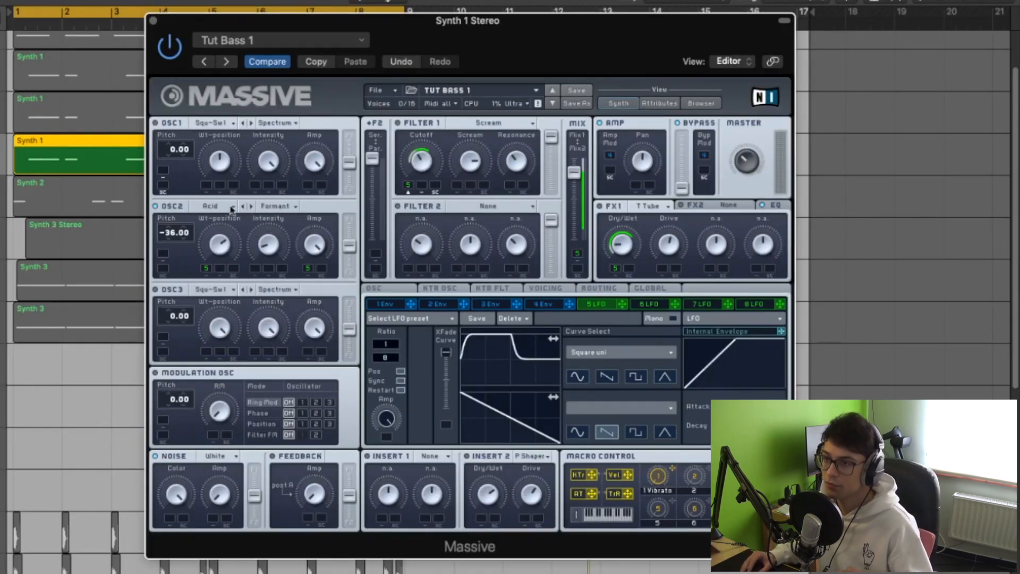
Browse the wavetable choices for oscillator 2, leaving it on Acid
left_click(232, 208)
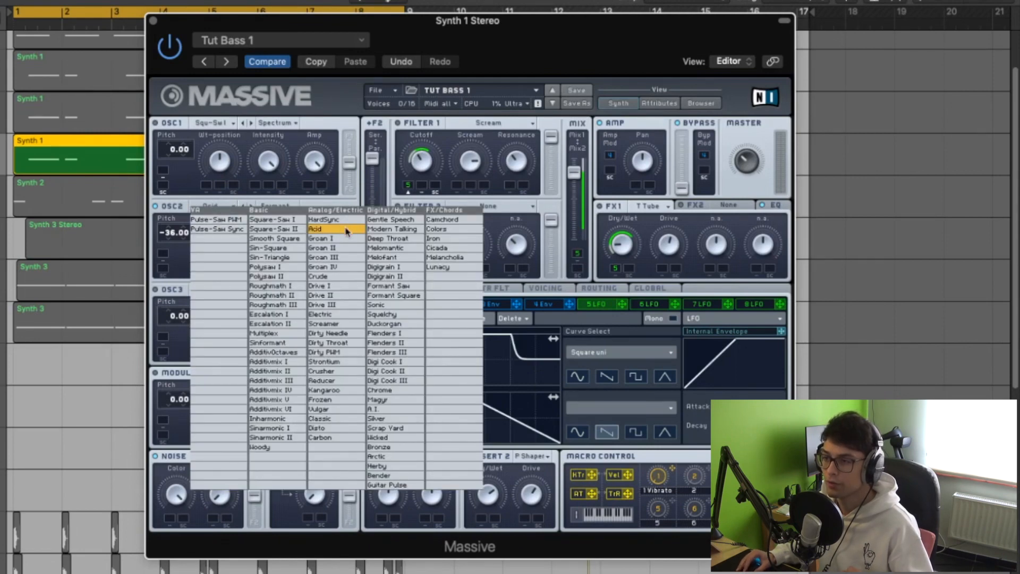
left_click(189, 209)
left_click(220, 209)
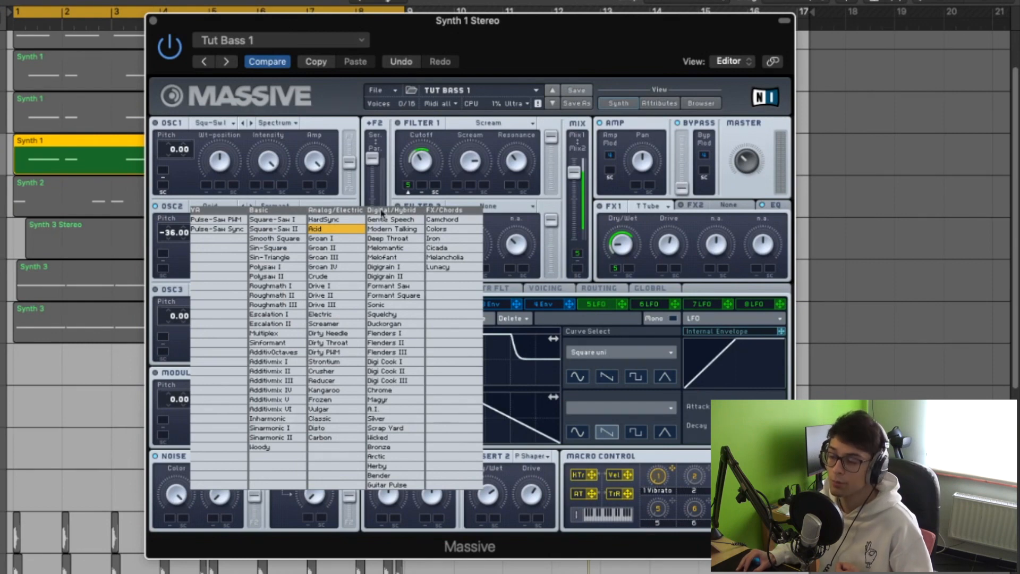
left_click(219, 205)
left_click(219, 205)
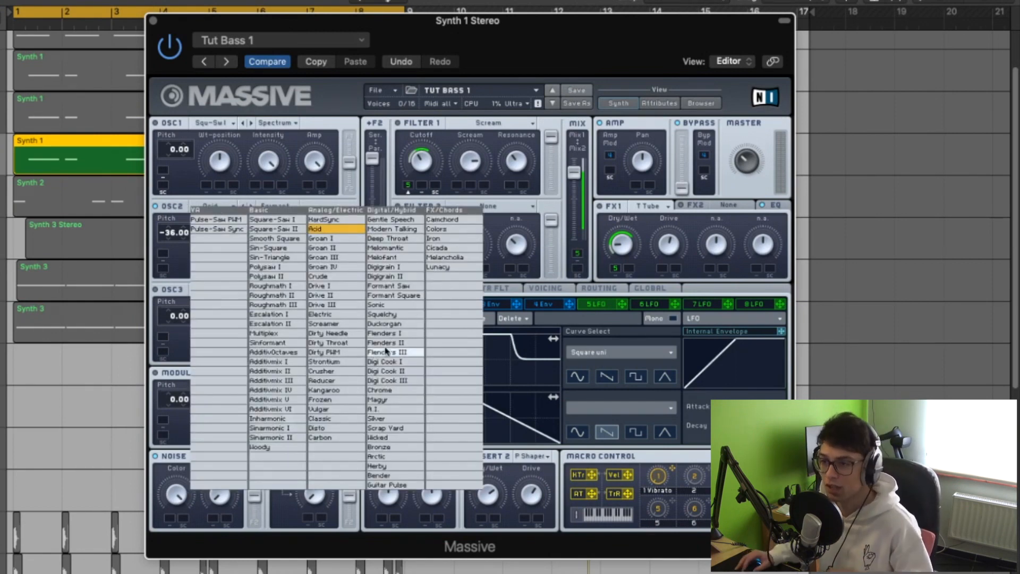
left_click(202, 204)
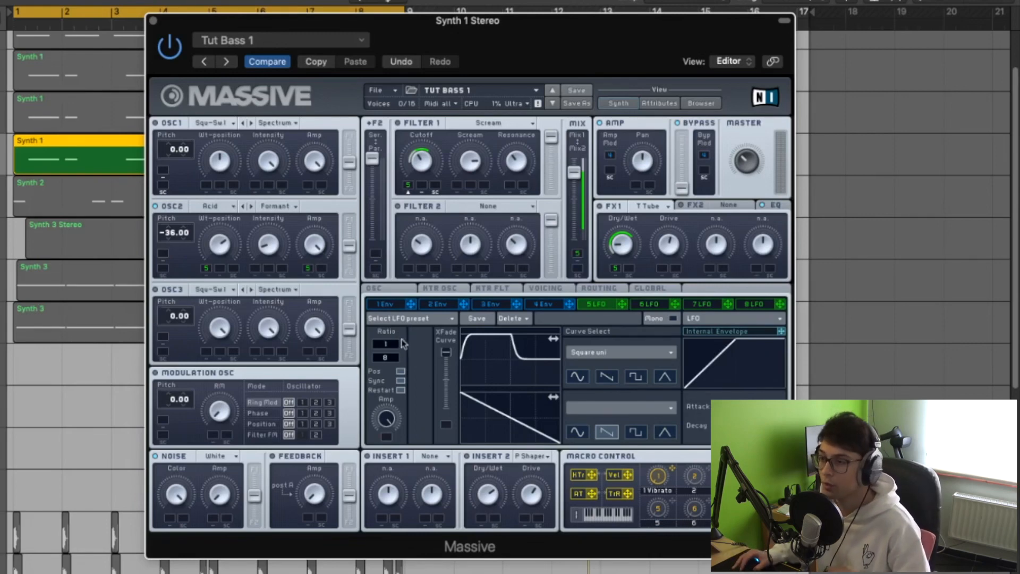
Check the available upper-curve shapes for LFO 5, leaving it on Square uni
left_click(599, 356)
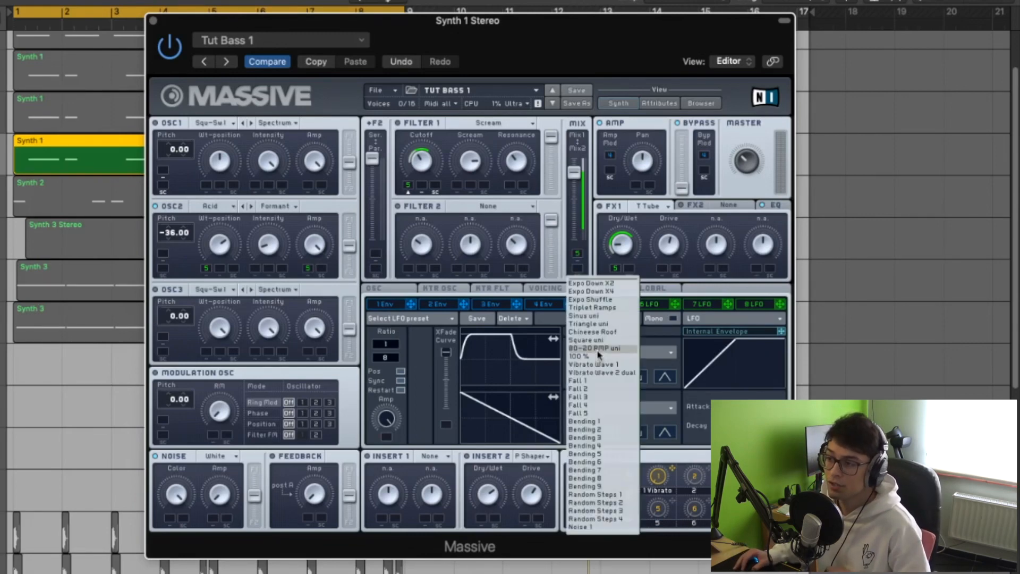
left_click(593, 355)
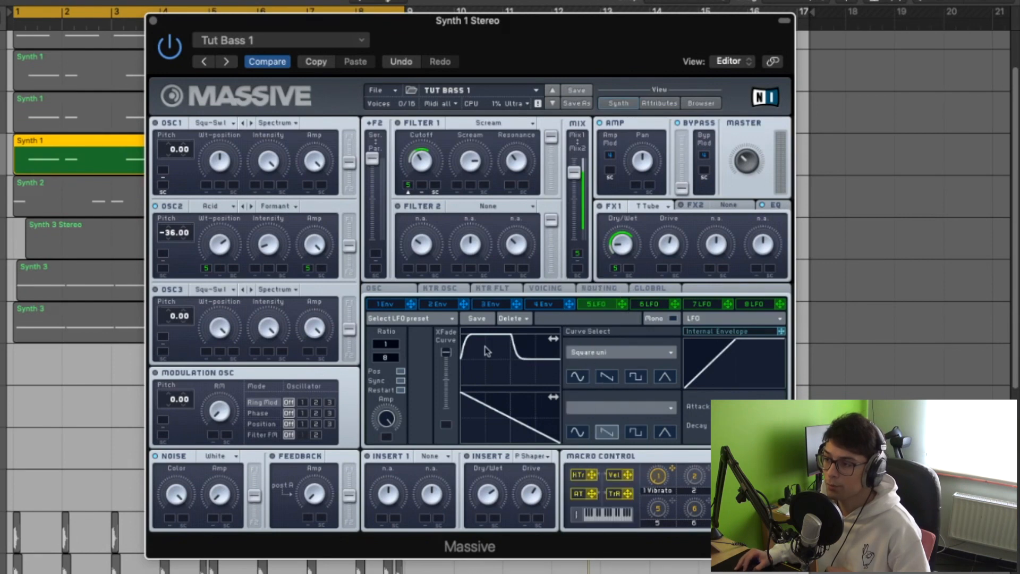
left_click(611, 355)
left_click(653, 360)
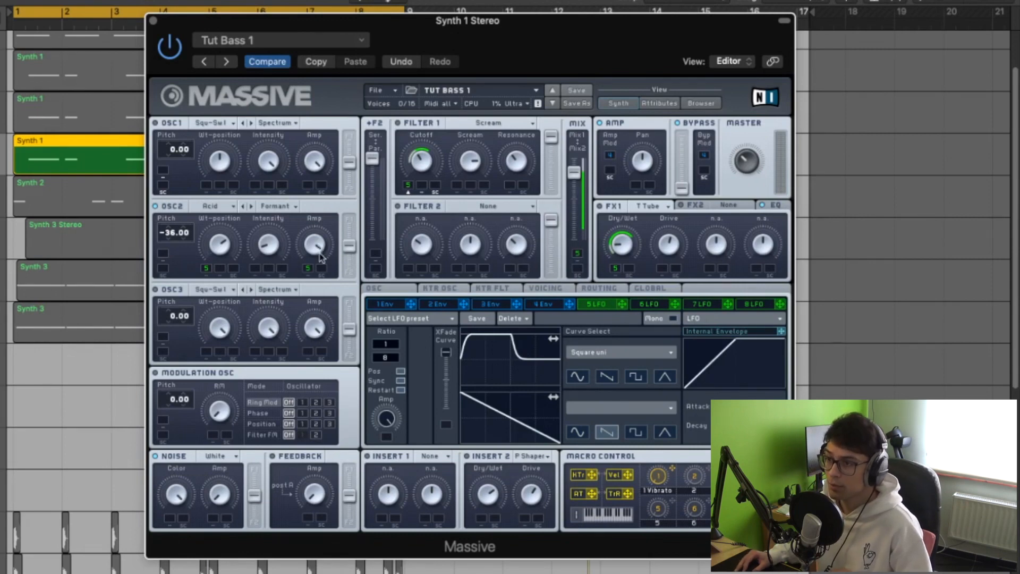
Raise LFO 5's modulation of oscillator 2's amp to the full range and set Filter 1 to Scream
left_click_drag(309, 267, 309, 225)
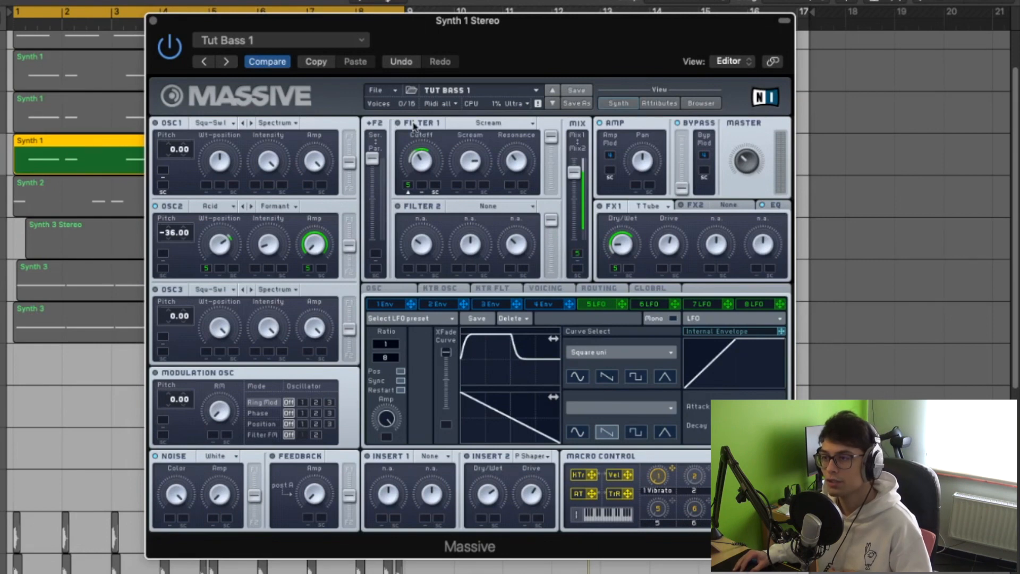
left_click(475, 123)
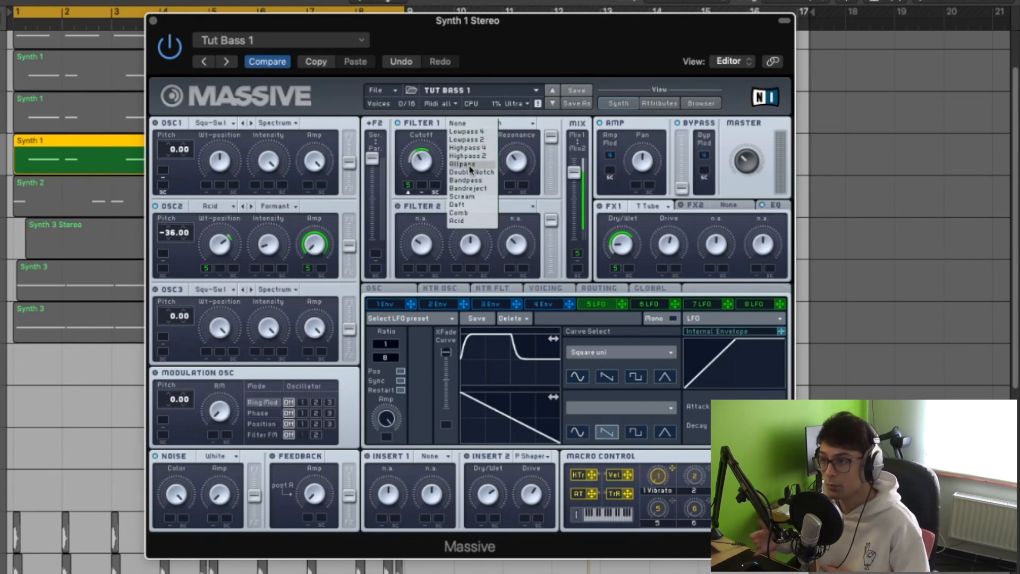
left_click(462, 196)
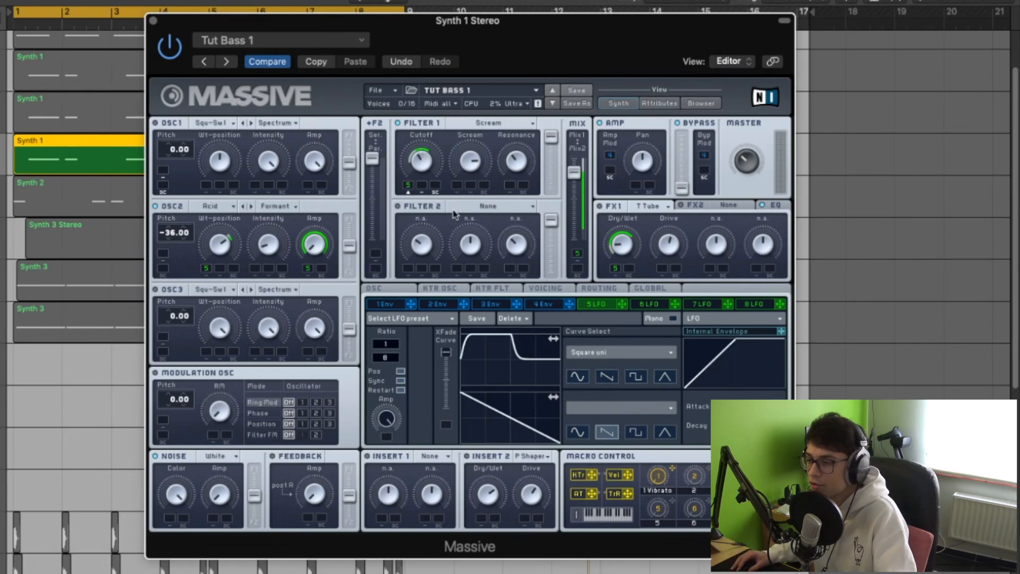
Set Insert 2 to Parabolic Shaper and FX1 to Tele Tube
left_click(537, 456)
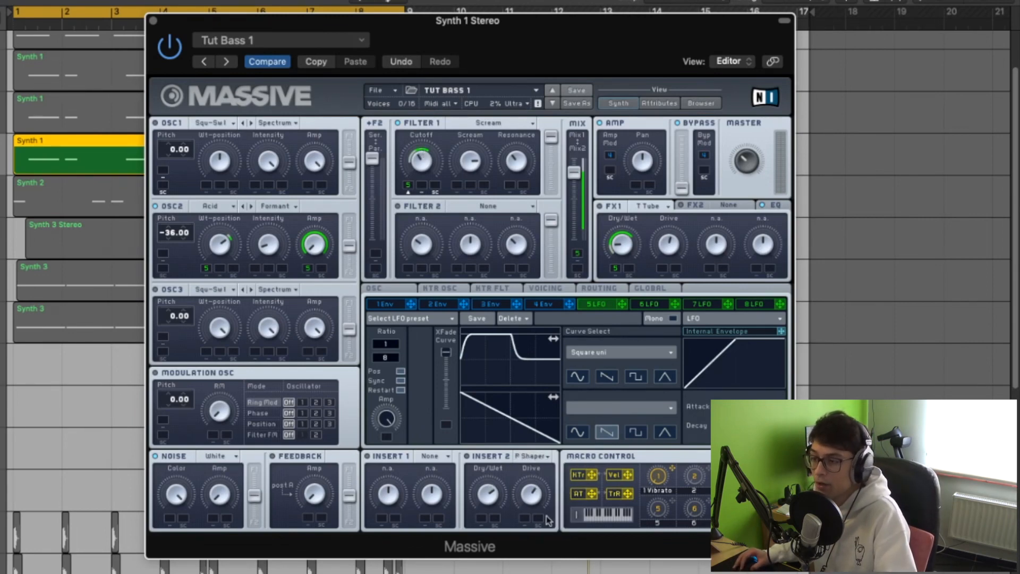
left_click(544, 514)
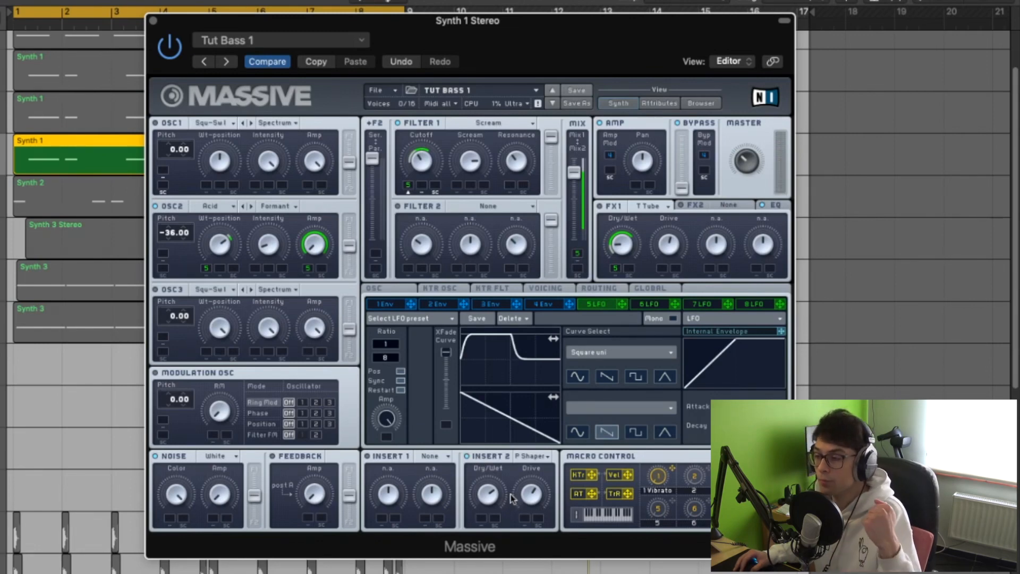
left_click(536, 457)
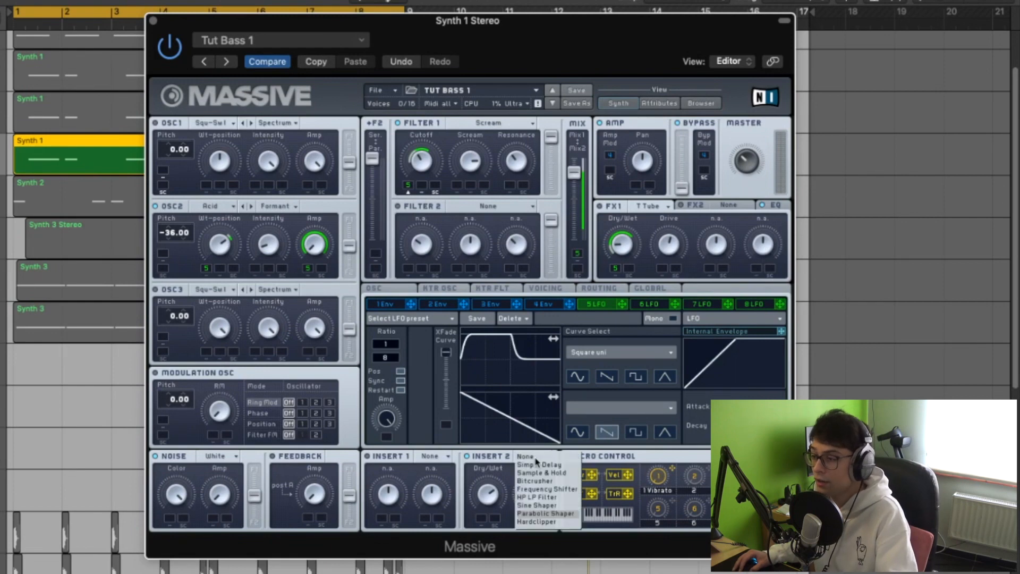
left_click(544, 513)
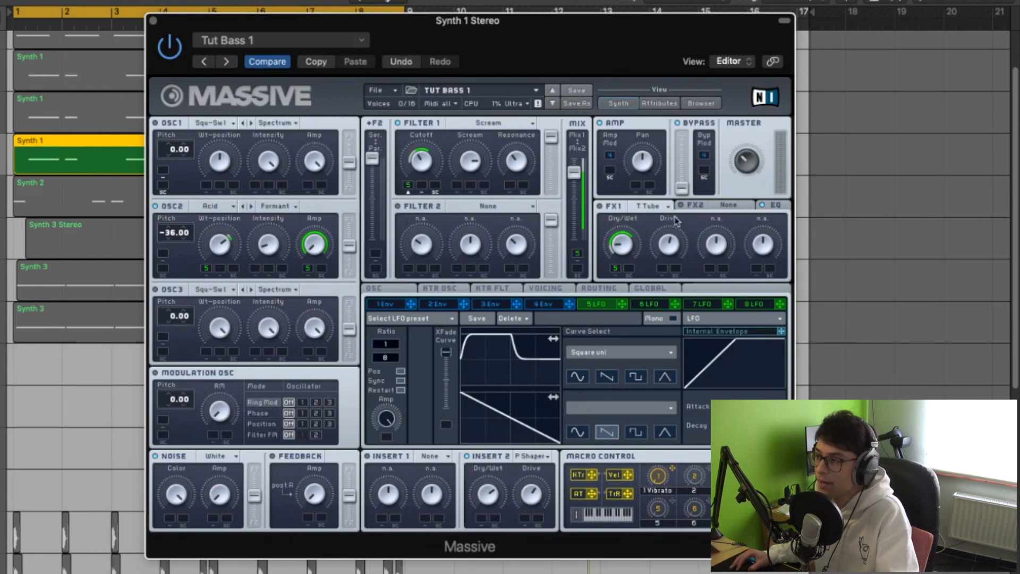
left_click(651, 206)
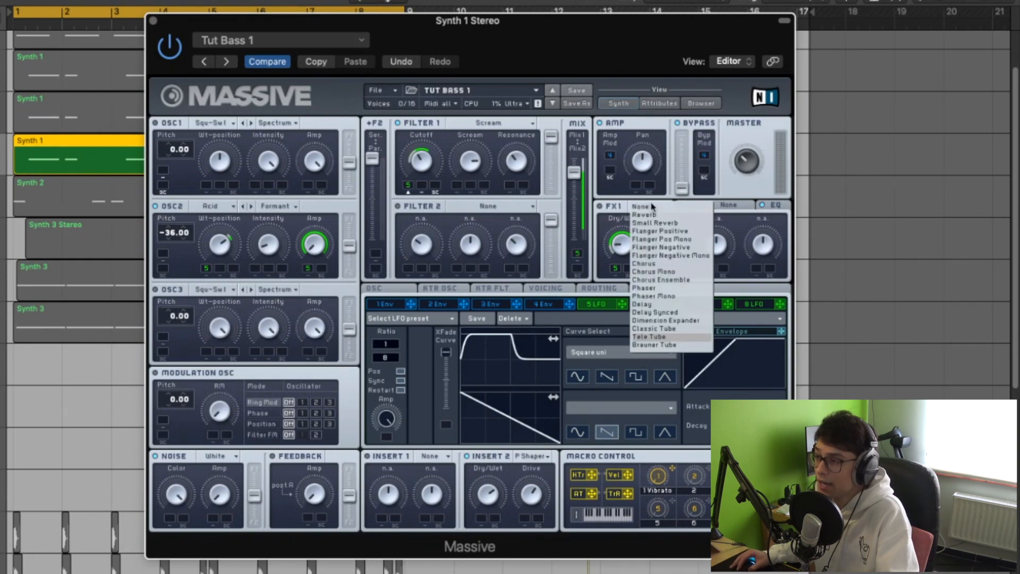
left_click(659, 337)
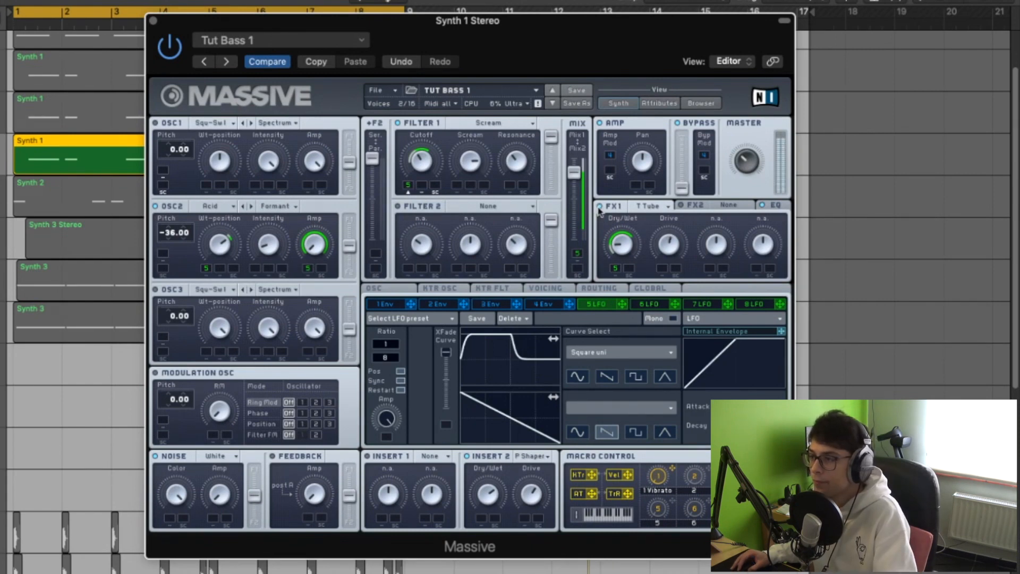
Show the synth's built-in EQ and open the Channel EQ on the Synth 1 Stereo channel
left_click(769, 205)
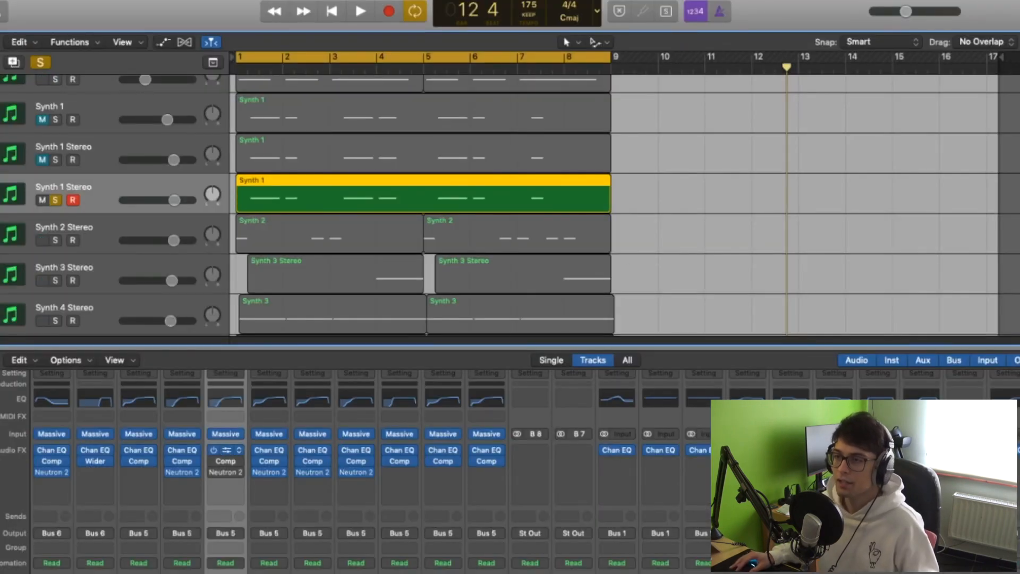
left_click(226, 451)
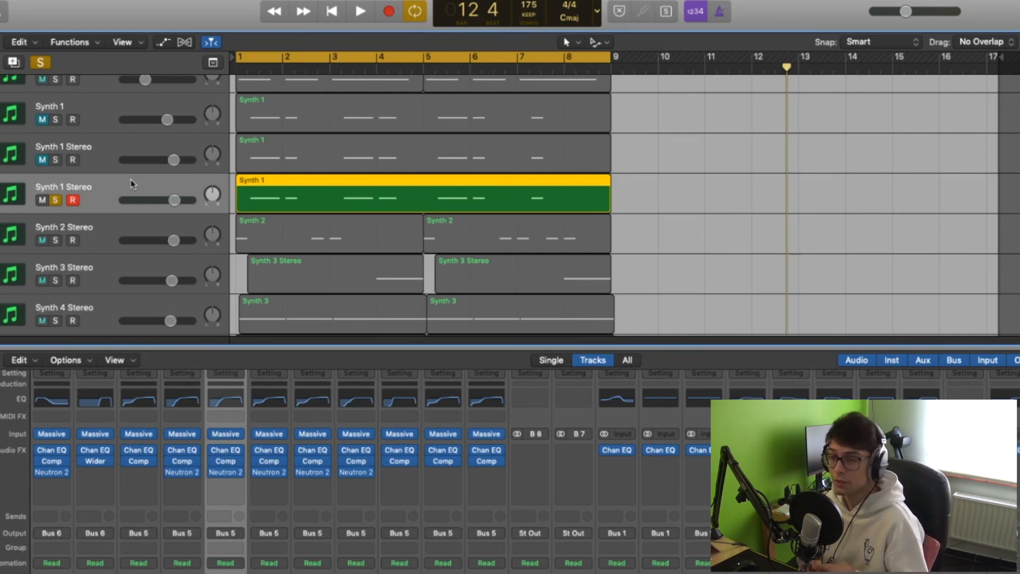
Move the solo from the Synth 1 Stereo track to Synth 2 Stereo and play it
left_click(55, 200)
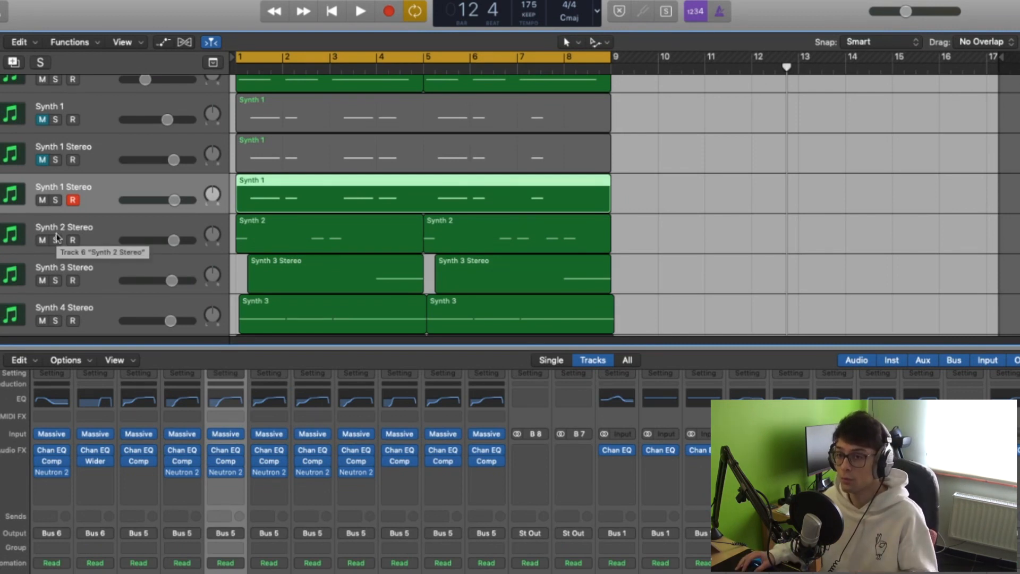
key("Down")
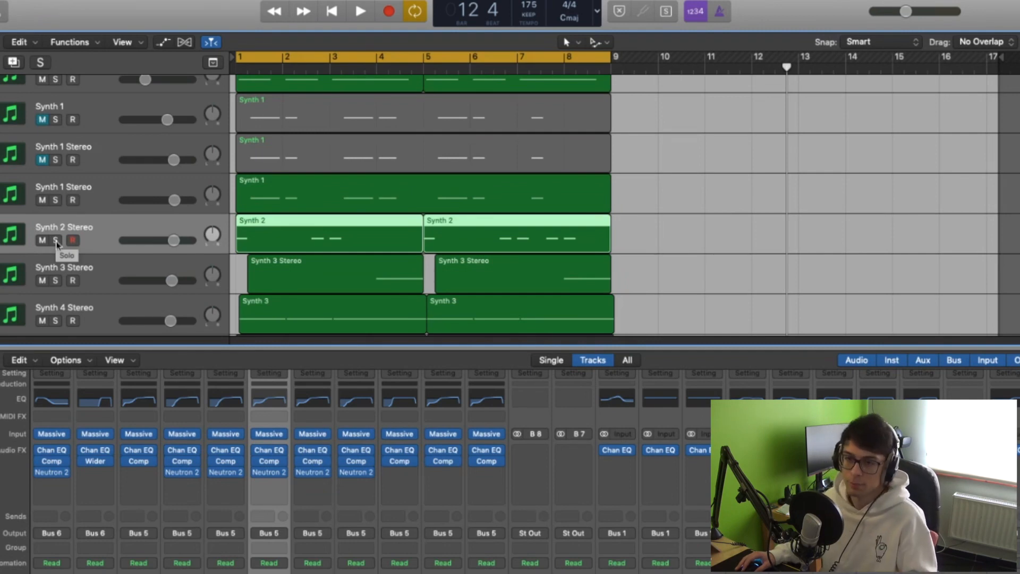
left_click(55, 240)
key("space")
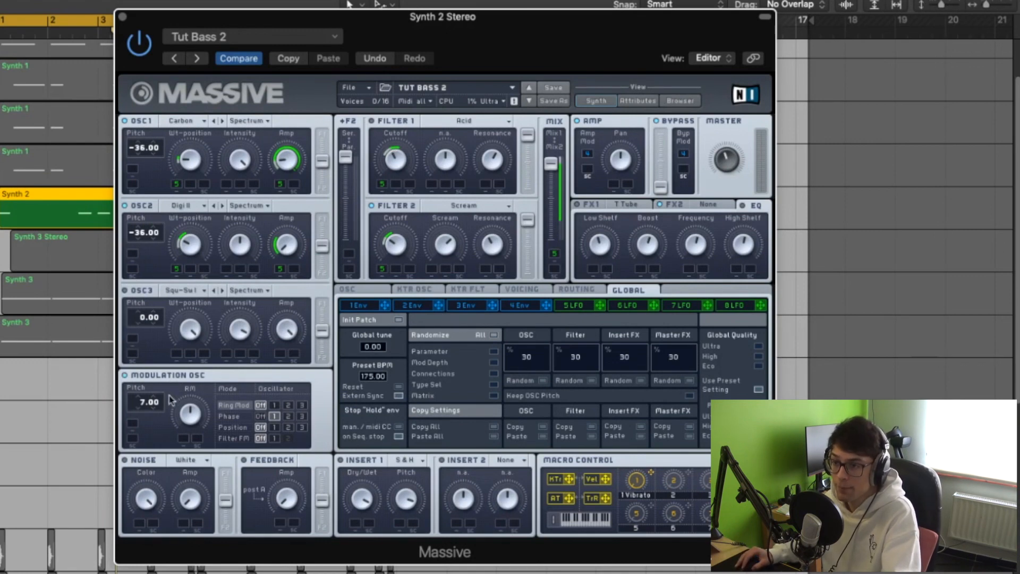
Set the modulation oscillator in the Tut Bass 2 patch to phase-modulate oscillator 1
left_click(274, 416)
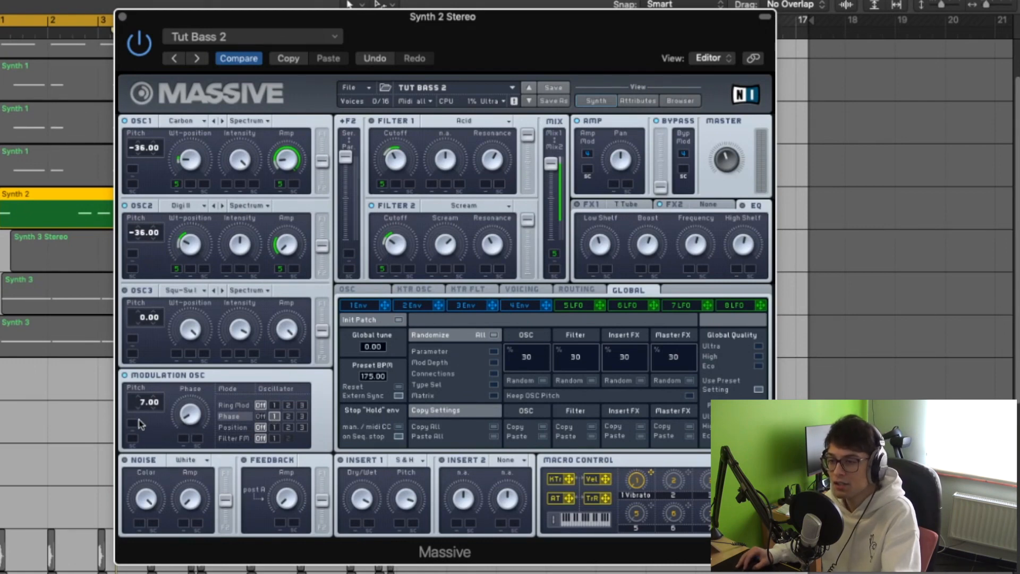
left_click(176, 376)
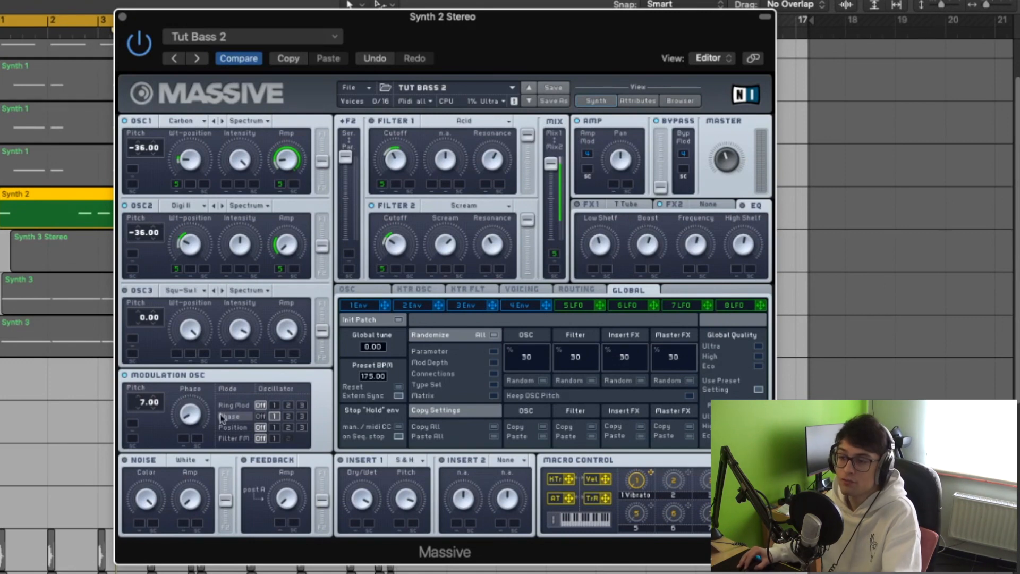
Examine the oscillator phase restart and voicing settings of the Tut Bass 2 patch
left_click(361, 291)
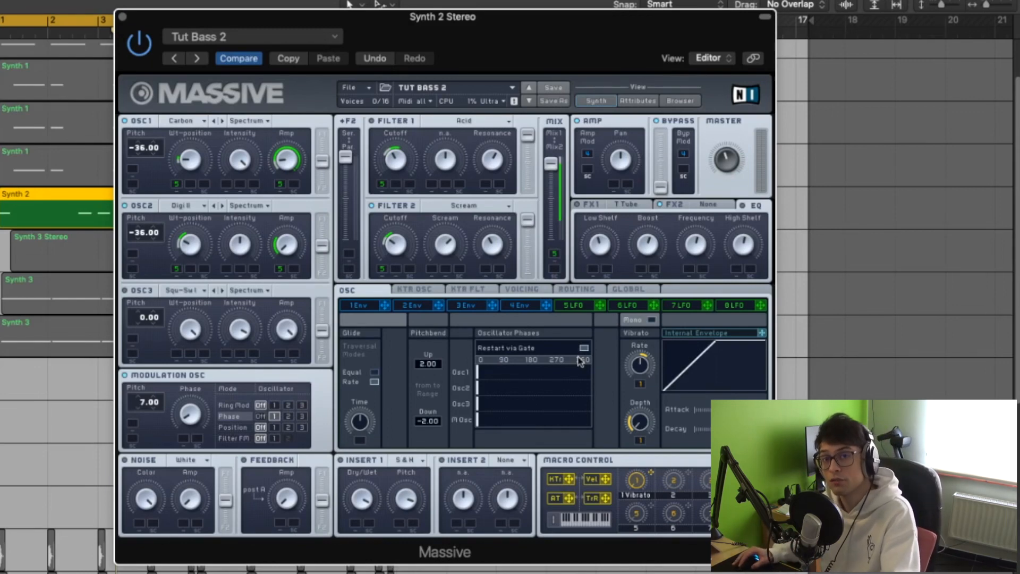
left_click(521, 290)
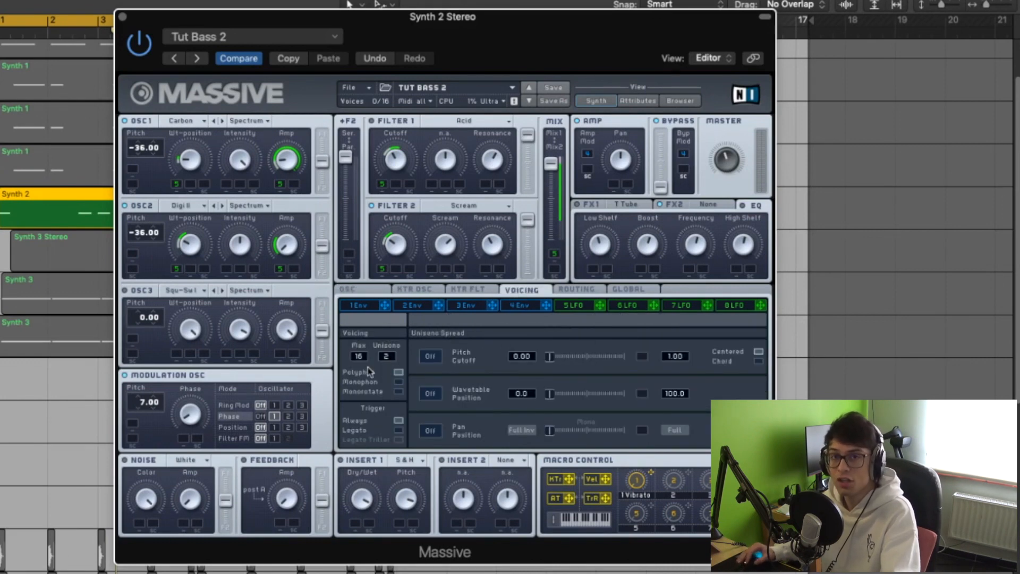
left_click(347, 290)
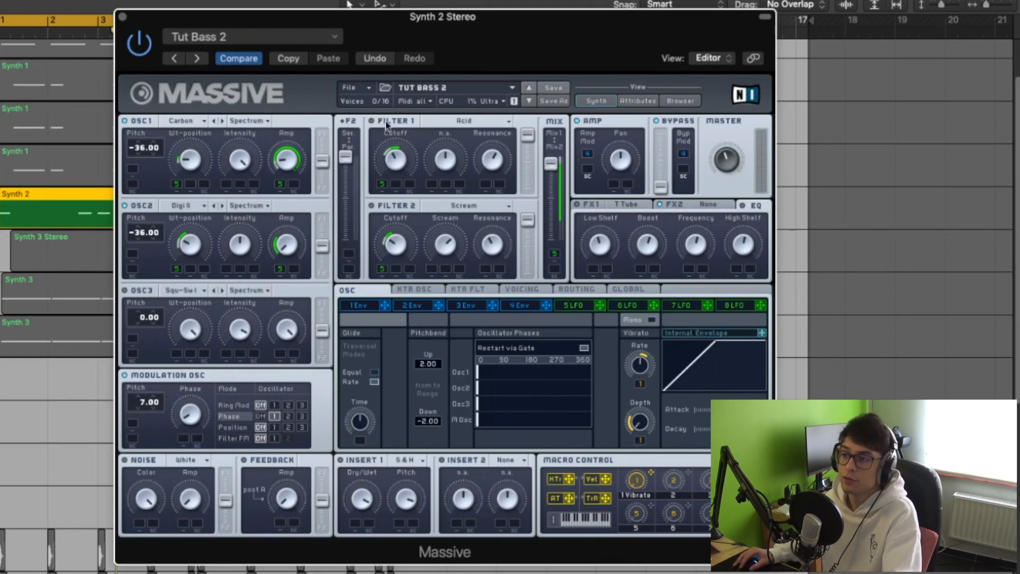
Check Filter 1's type, leaving it on Acid, and audition the soloed Synth 2 Stereo track
left_click(497, 121)
left_click(497, 121)
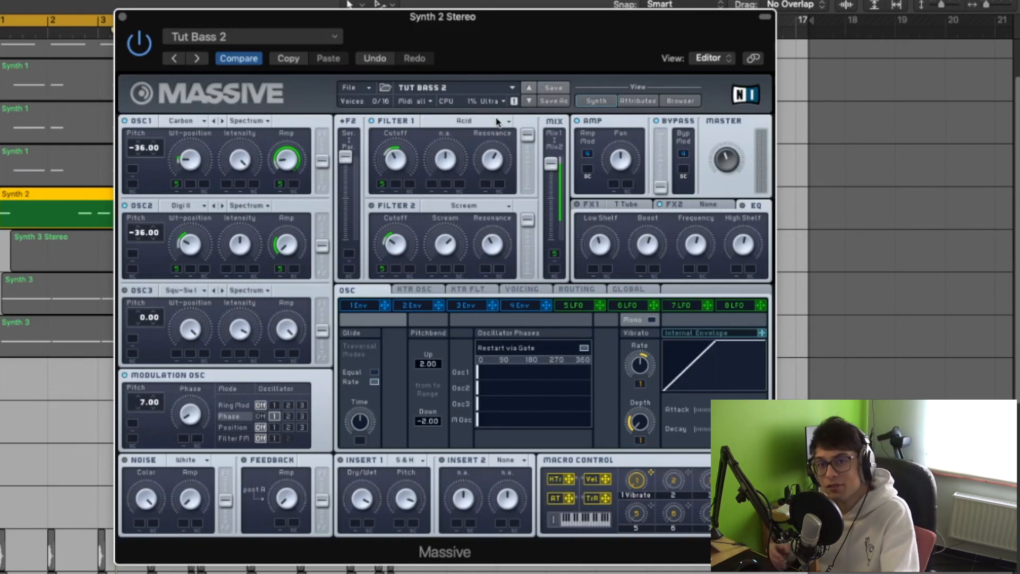
key("space")
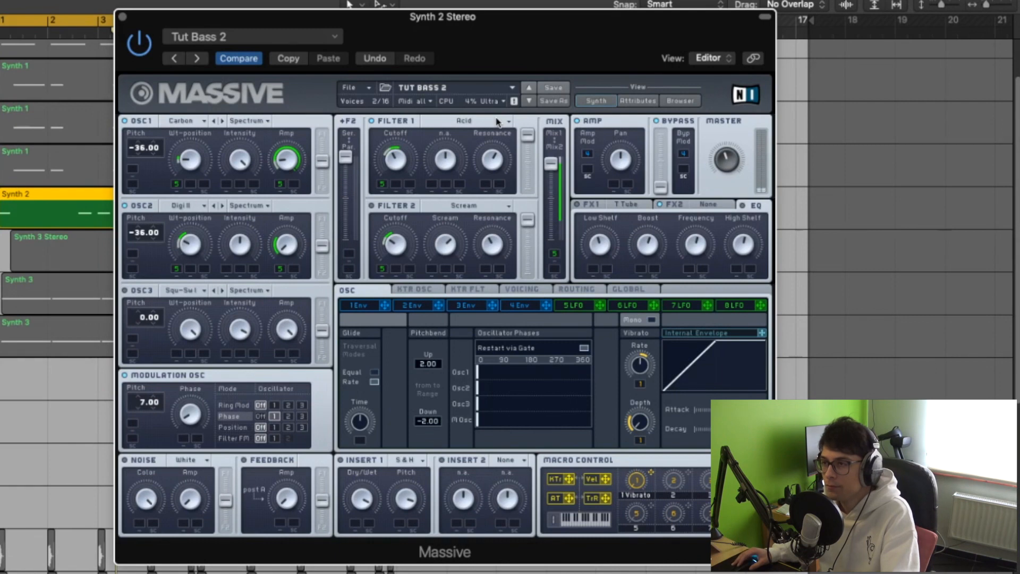
key("space")
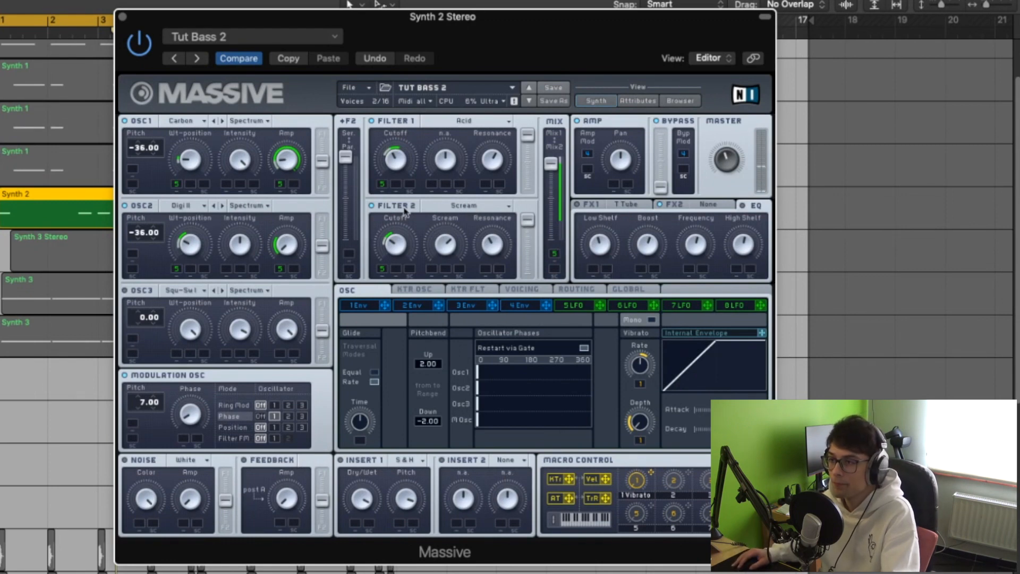
Show LFO 5's curves and check Insert 1's effect type, leaving it on Sample & Hold
left_click(573, 305)
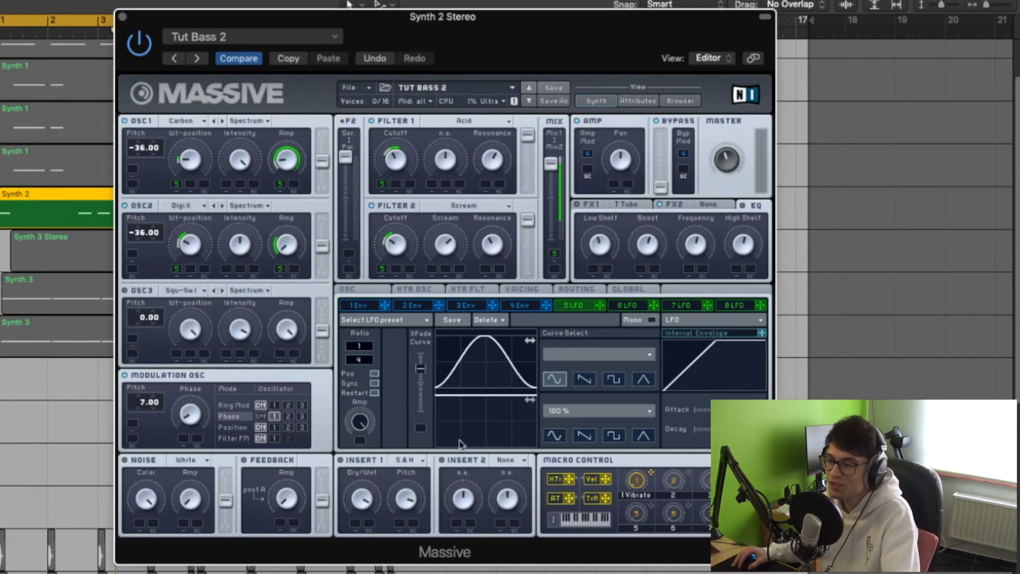
left_click(423, 459)
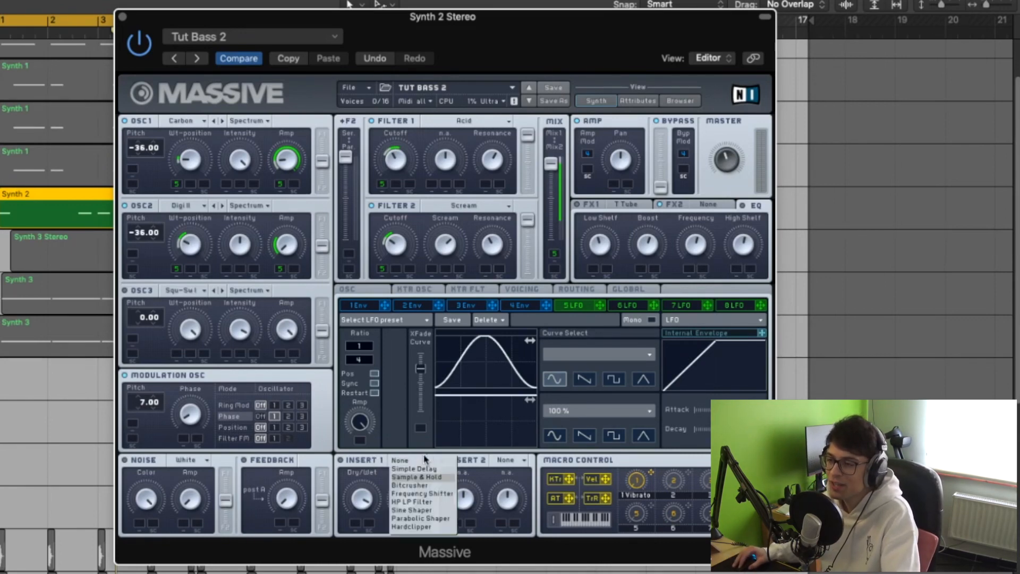
left_click(364, 478)
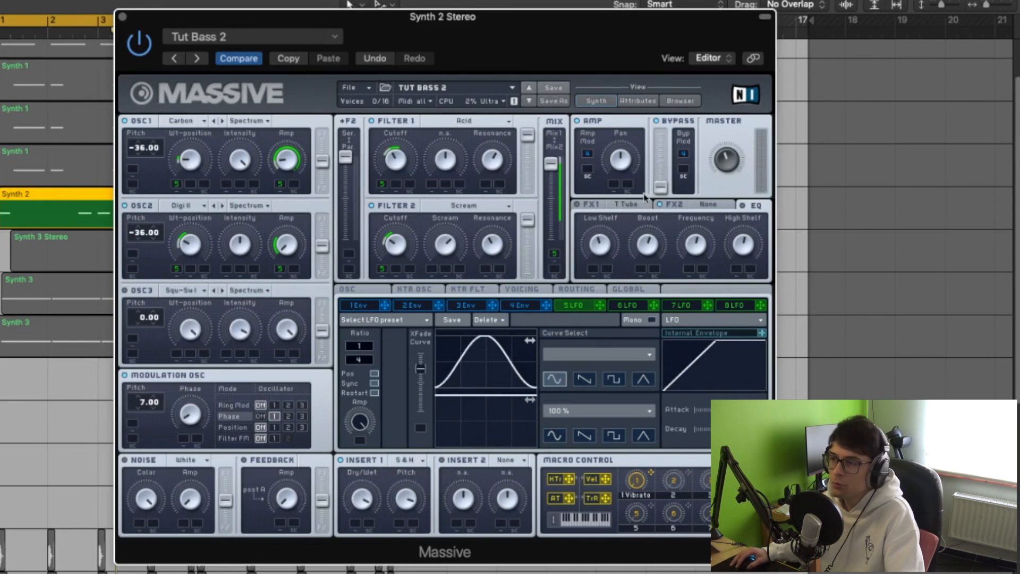
Set FX1 to Tele Tube in the Tut Bass 2 patch
left_click(625, 208)
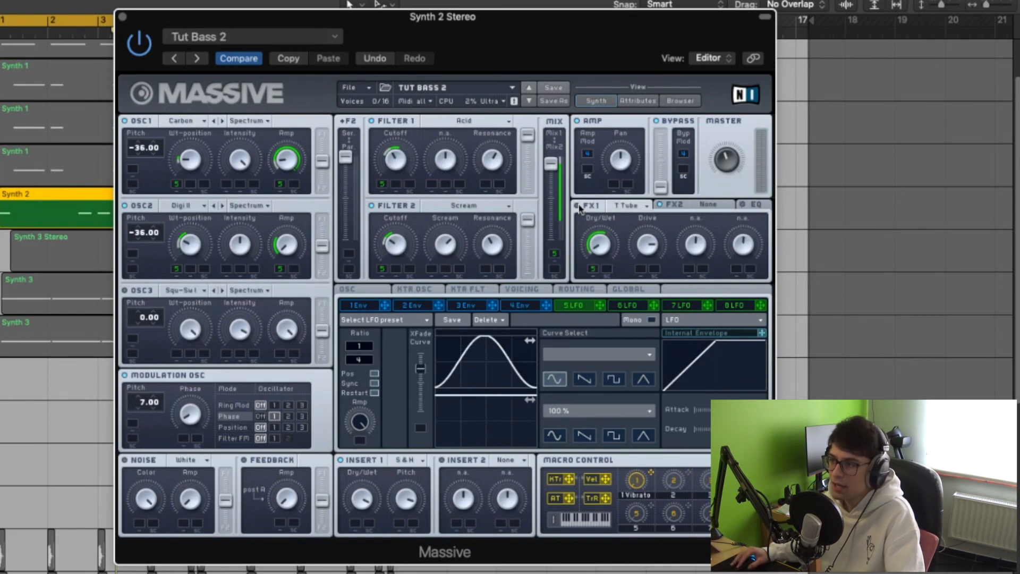
left_click(631, 209)
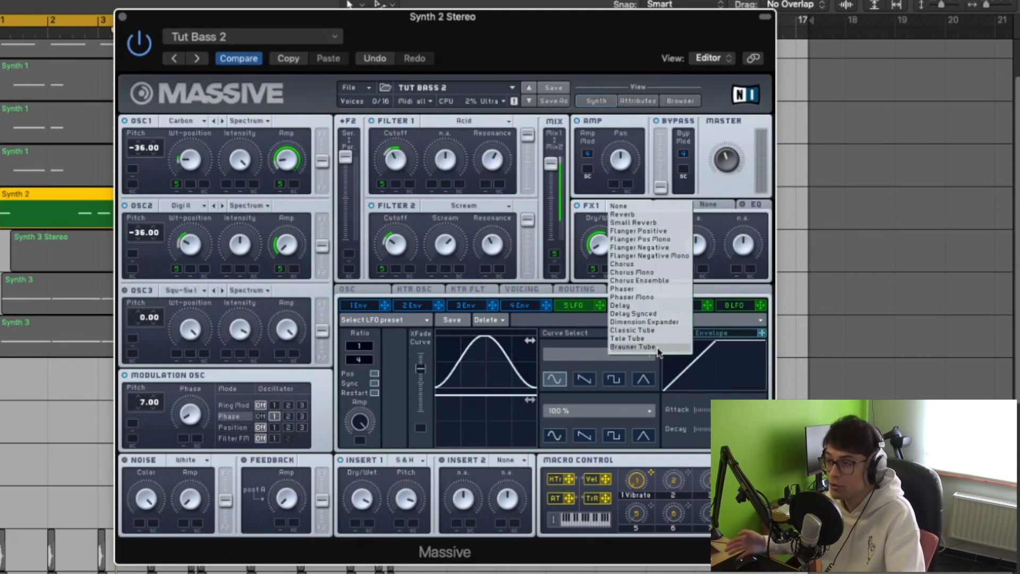
left_click(627, 338)
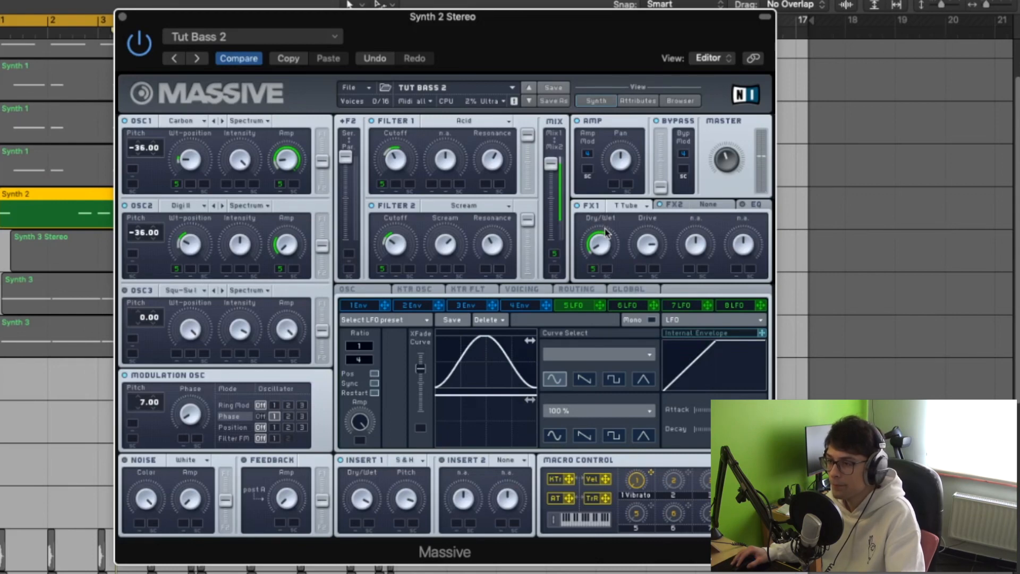
Examine the EQ of the Tut Bass 2 patch and the Synth 2 Stereo track's Compressor and Neutron 2 Exciter settings
left_click(754, 205)
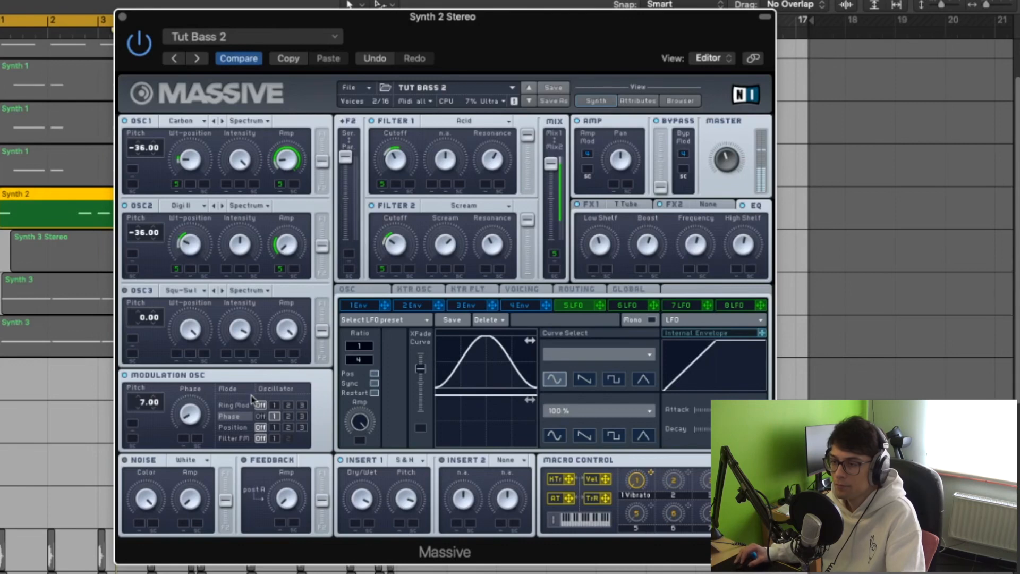
left_click(122, 16)
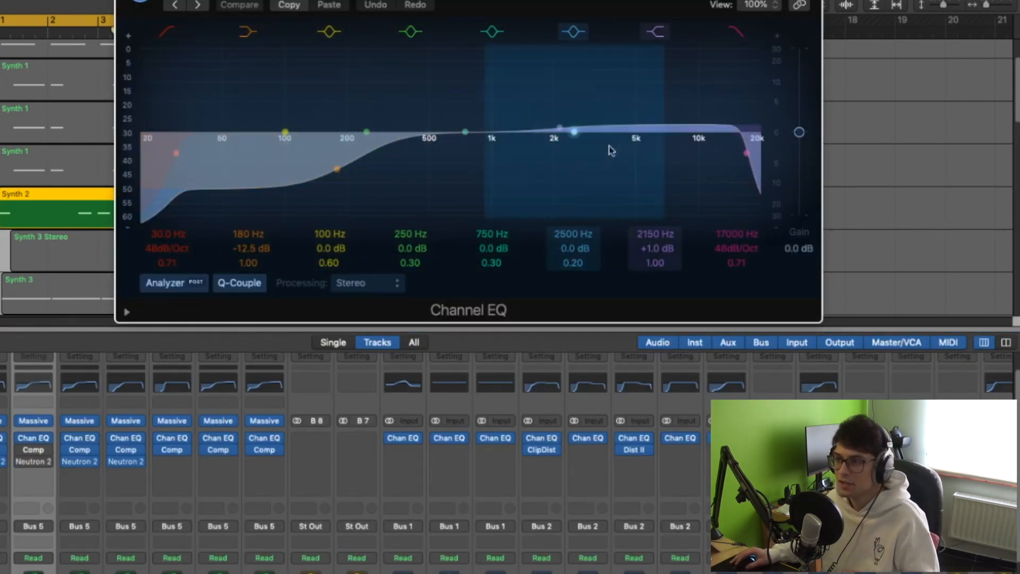
left_click(33, 450)
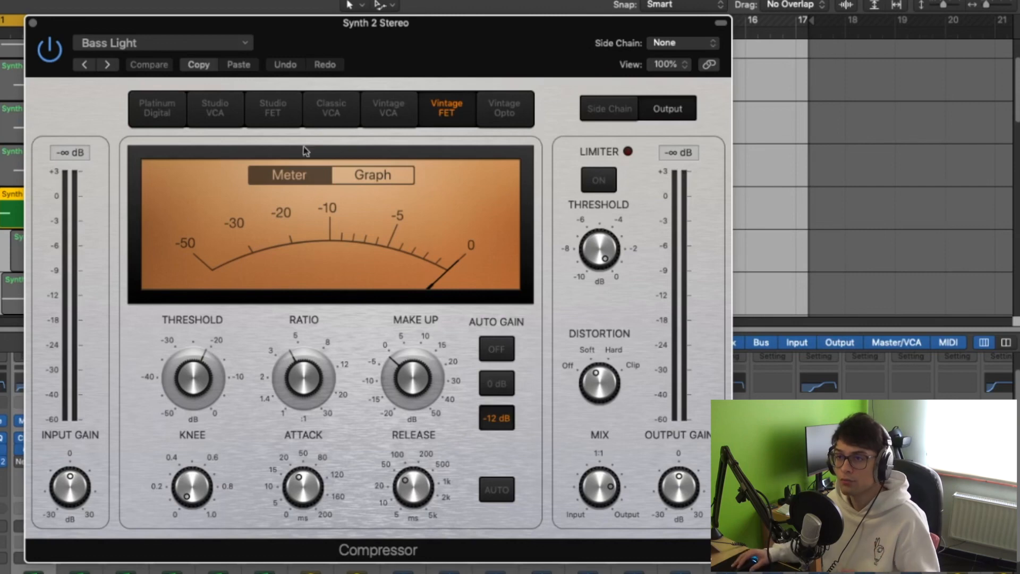
left_click(33, 23)
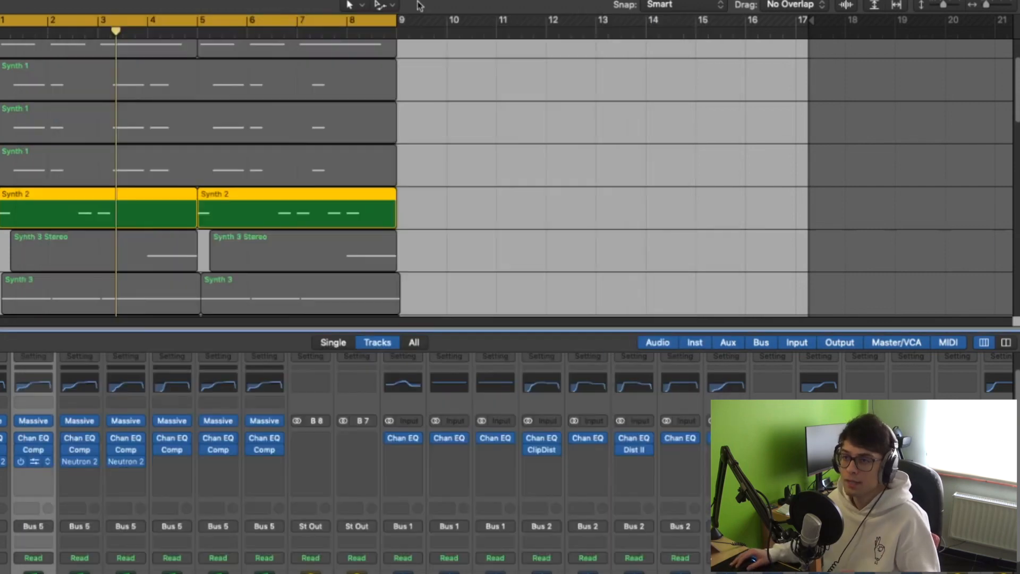
left_click_drag(45, 0, 389, 11)
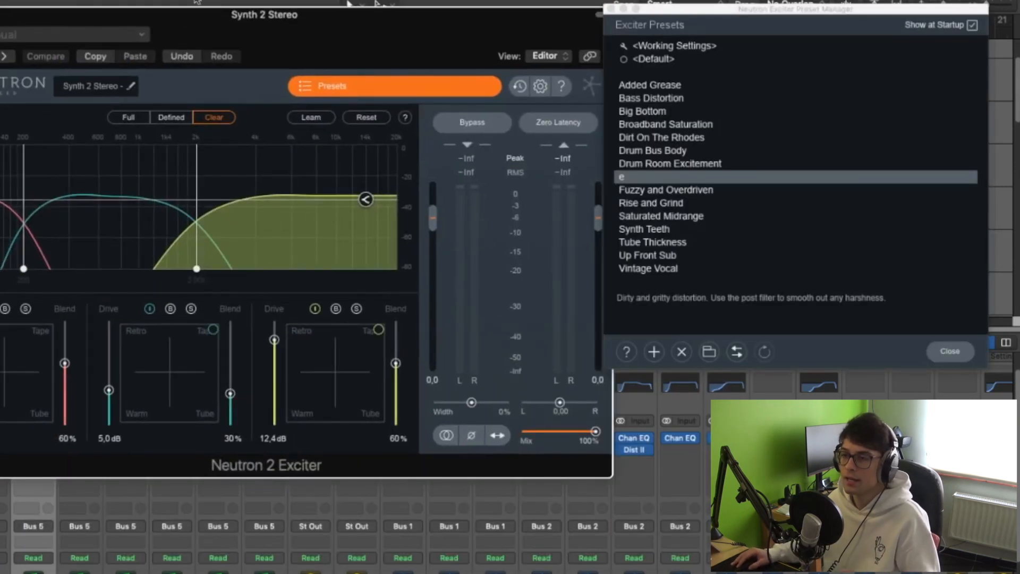
key("super+w")
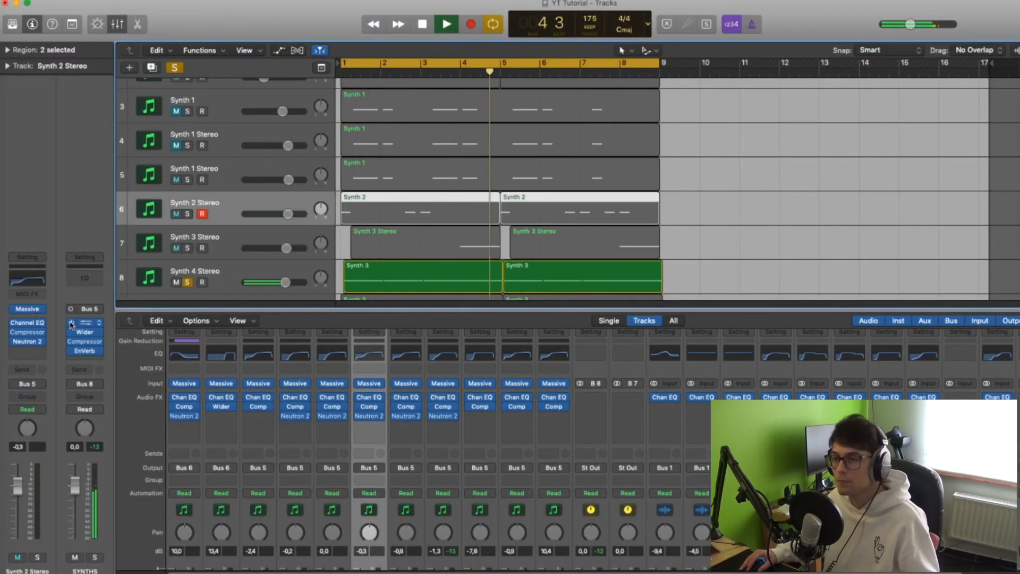
Open Massive on the Synth 4 Stereo track and check OSC2's wavetable, leaving it on Melomantic
key("space")
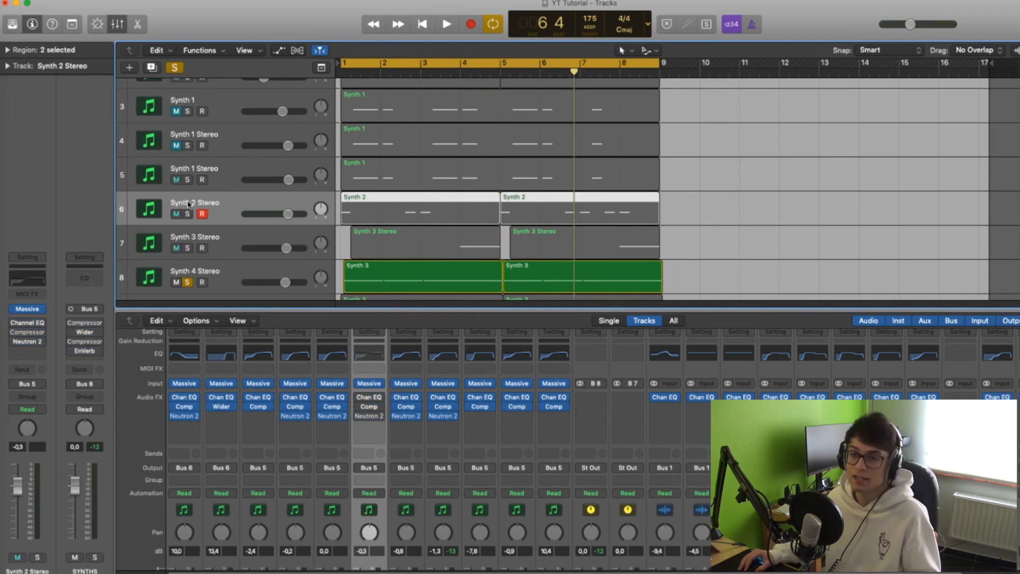
left_click(204, 287)
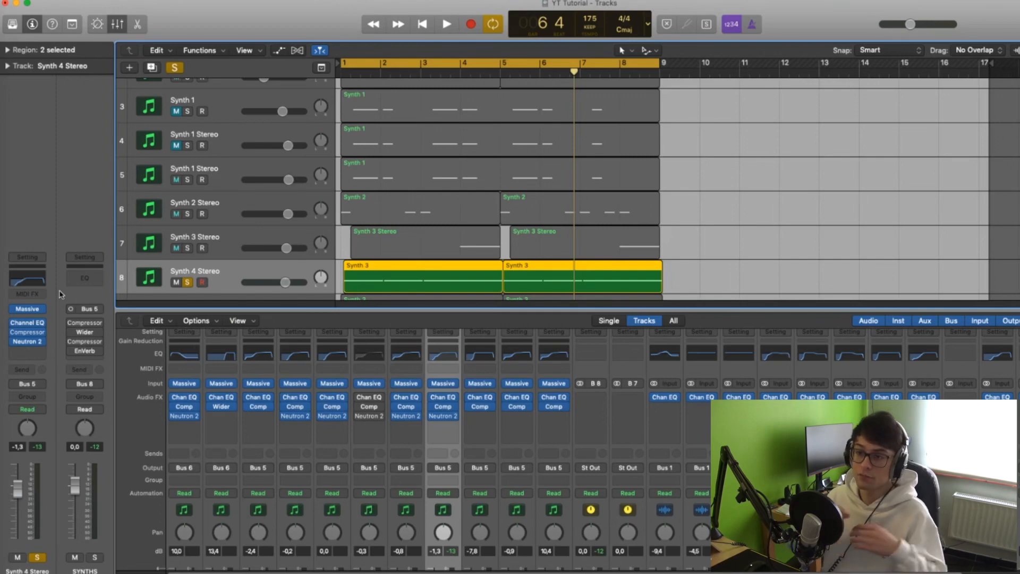
left_click(27, 309)
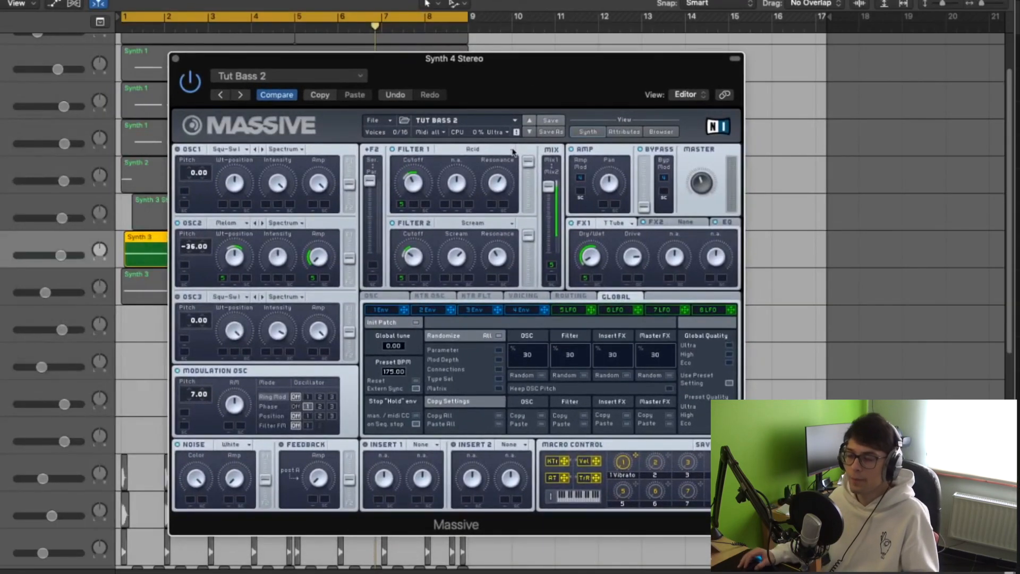
left_click(223, 224)
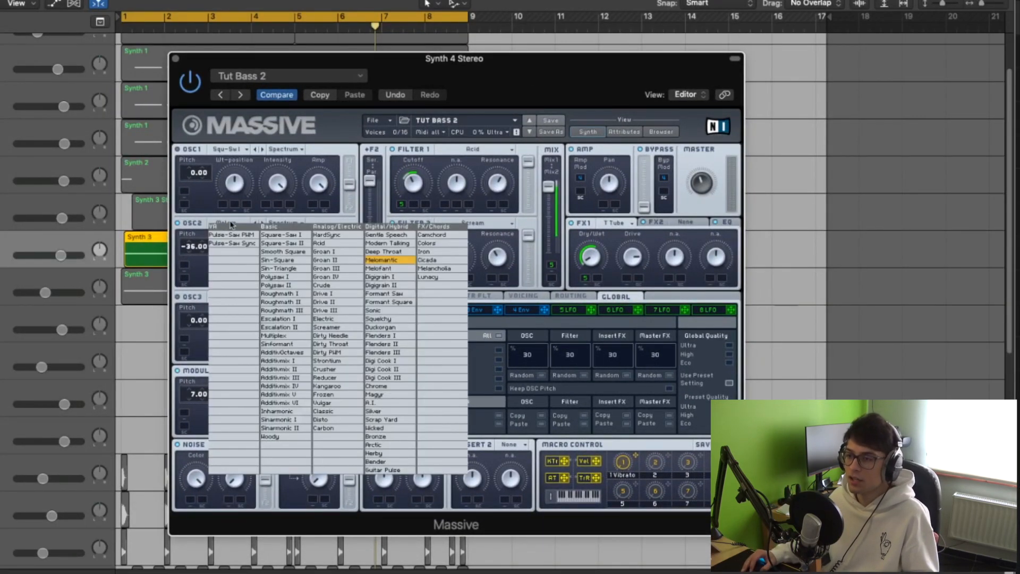
left_click(378, 260)
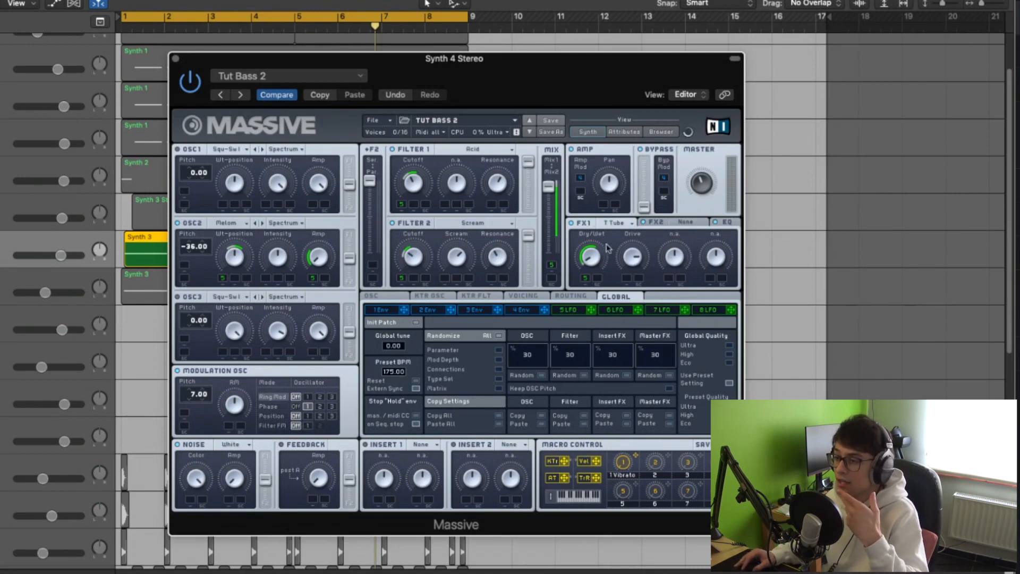
Examine the EQ, LFO and FX1 settings of the Synth 4 Stereo patch
left_click(724, 222)
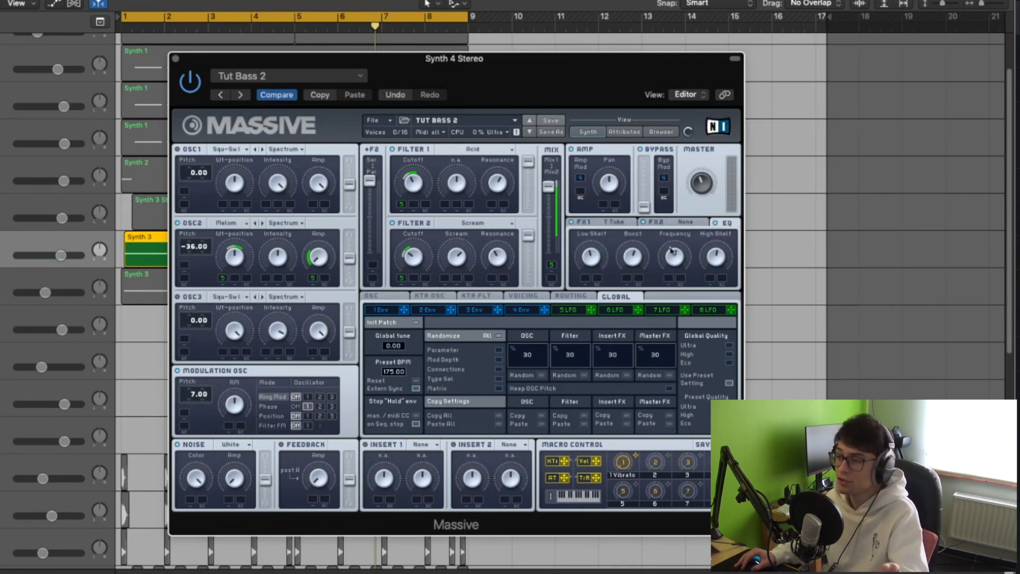
left_click(636, 310)
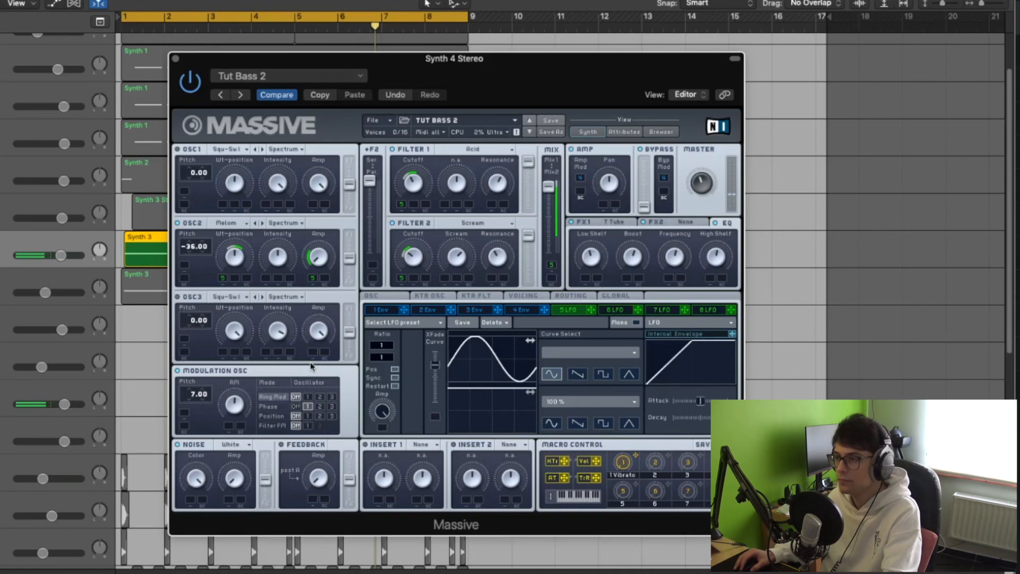
left_click(625, 225)
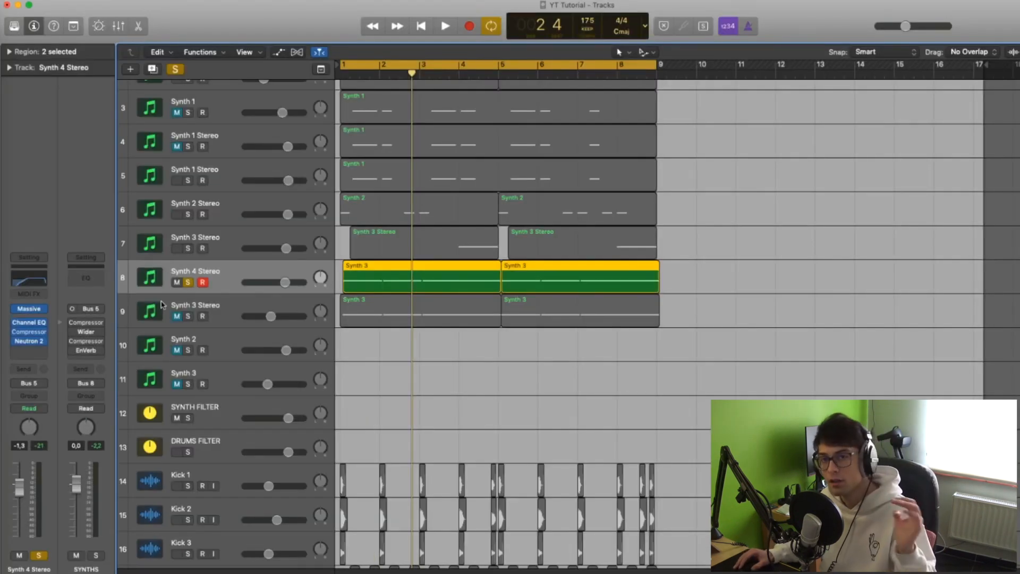
Show the Channel EQ on Synth 4 Stereo and audition the four soloed synth tracks together
left_click(32, 328)
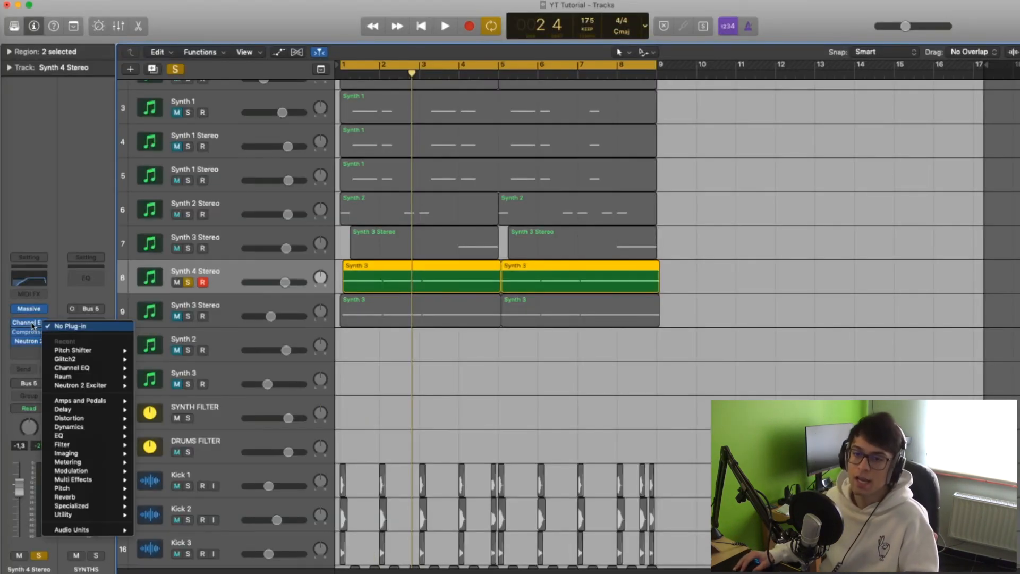
left_click(30, 323)
left_click(30, 323)
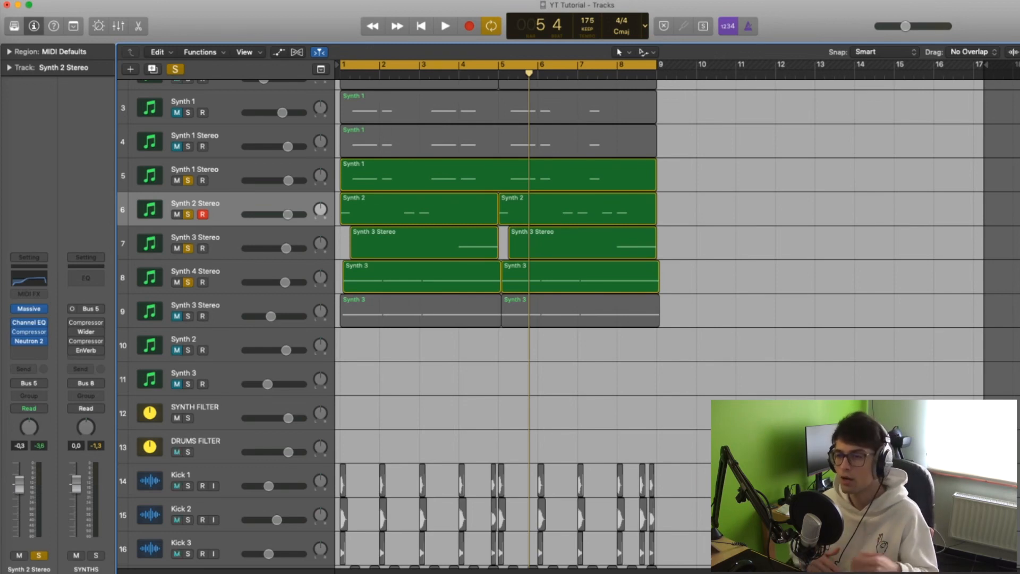
key("space")
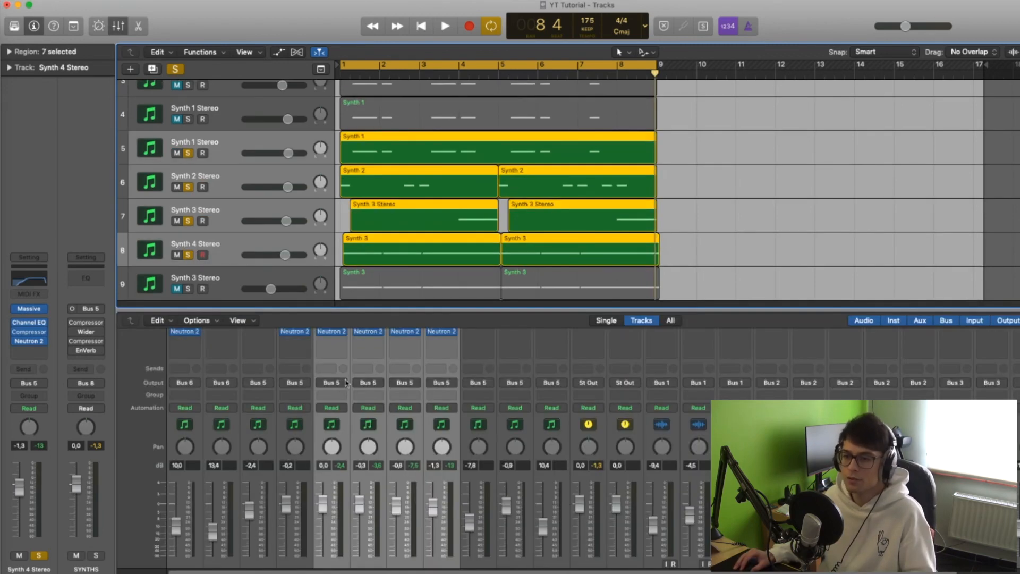
Show the SYNTHS bus in the mixer and turn on its first Compressor
scroll(420, 522, "right", 6)
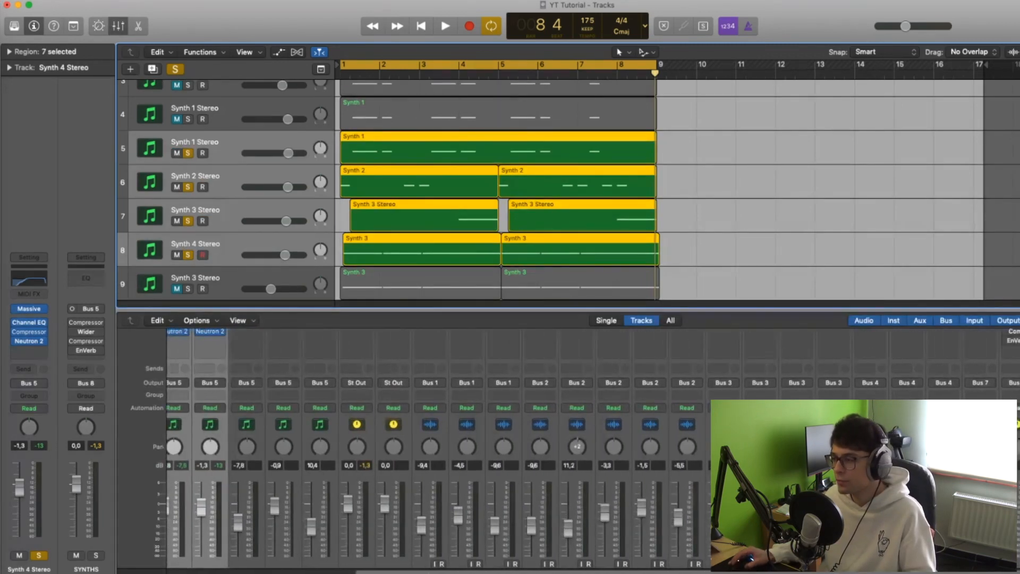
scroll(420, 522, "down", 2)
left_click(1009, 479)
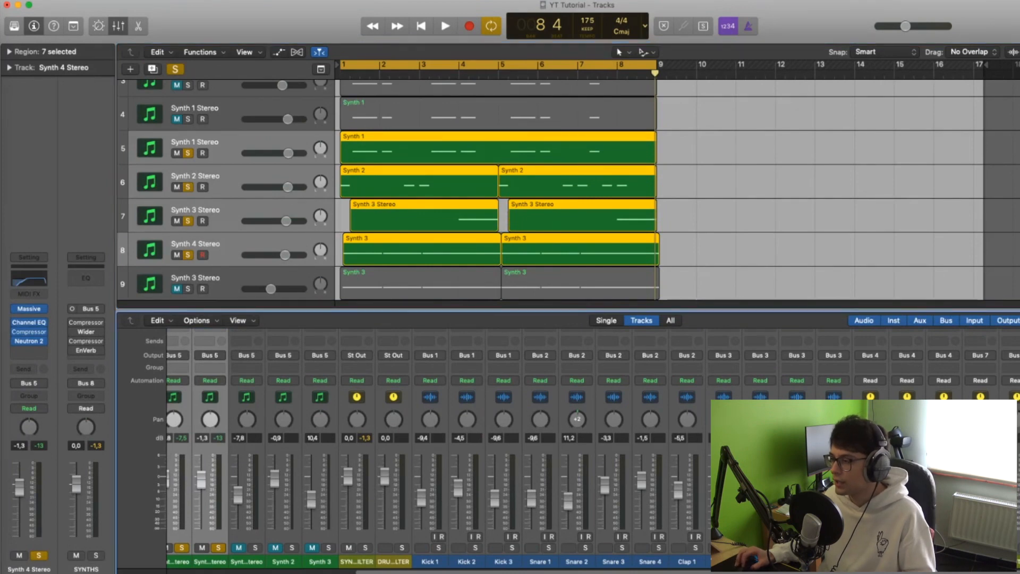
scroll(574, 448, "up", 5)
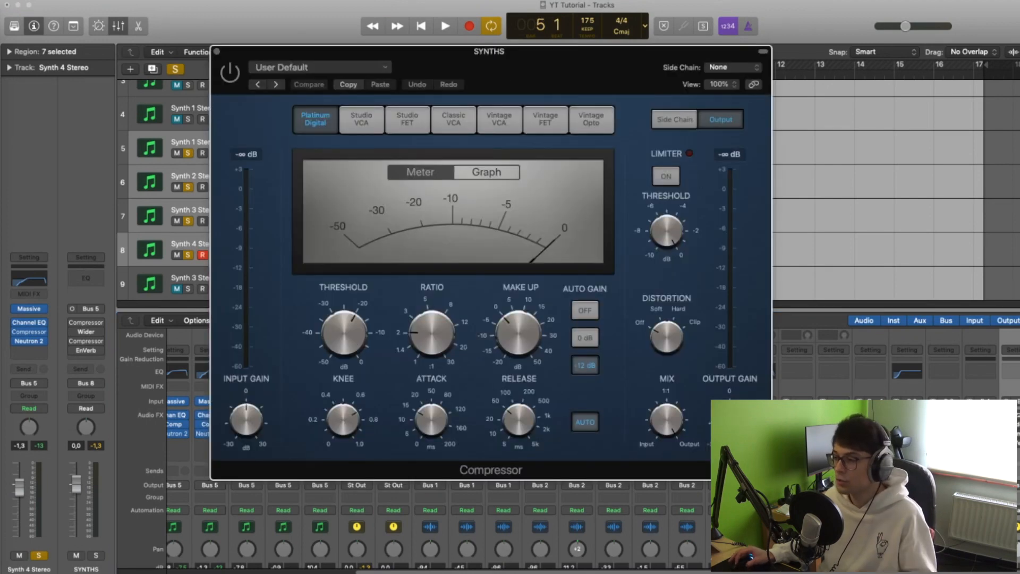
left_click(217, 51)
left_click(73, 323)
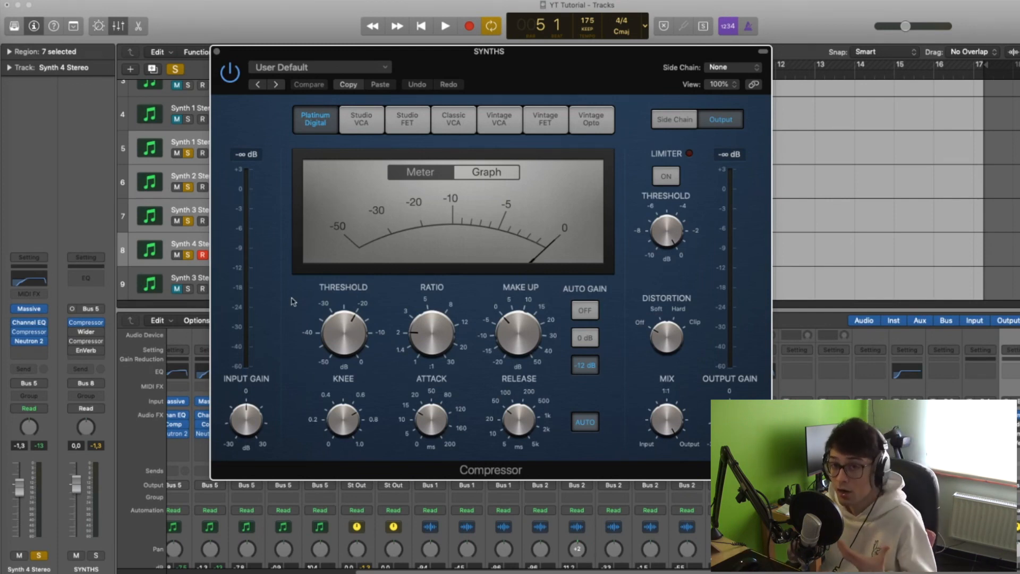
key("super+w")
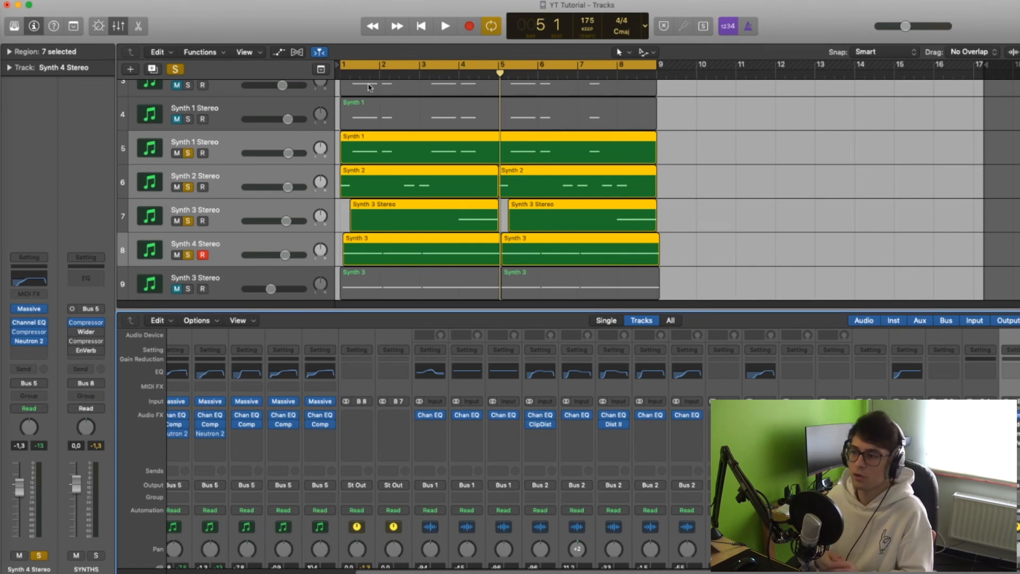
Turn on the Wider plug-in on the SYNTHS bus and audition the soloed synths through it
left_click(86, 331)
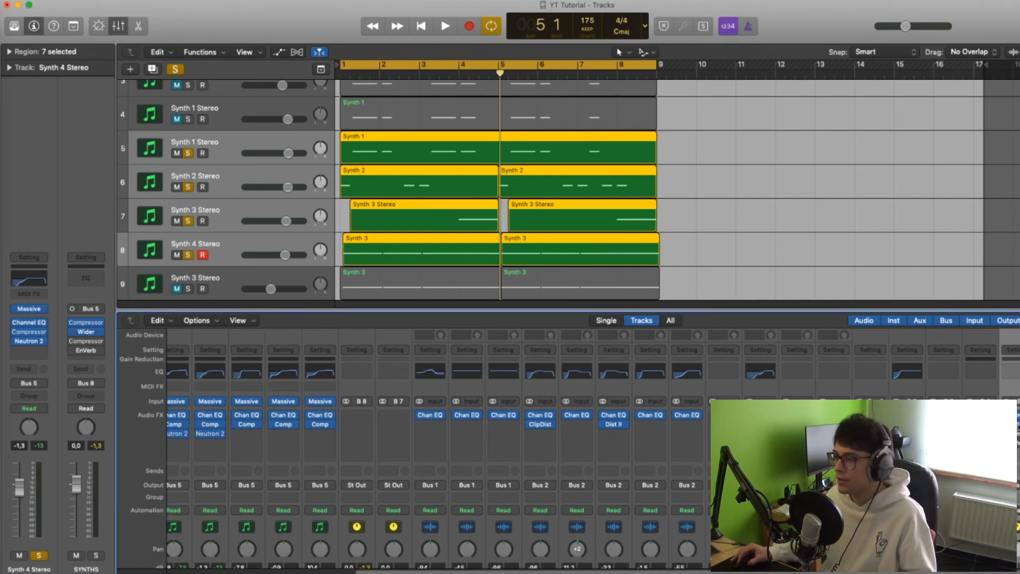
left_click_drag(186, 10, 485, 118)
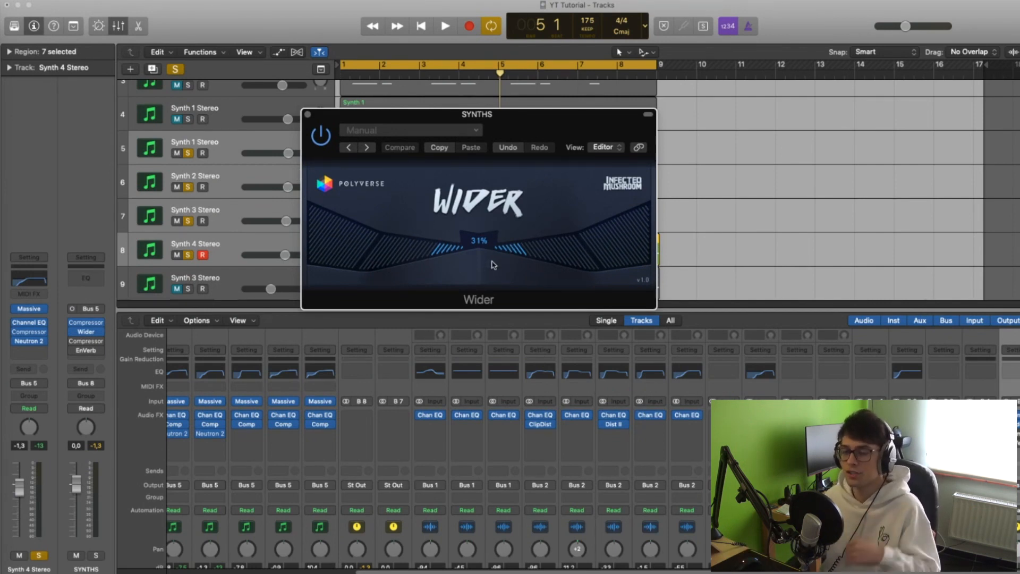
key("space")
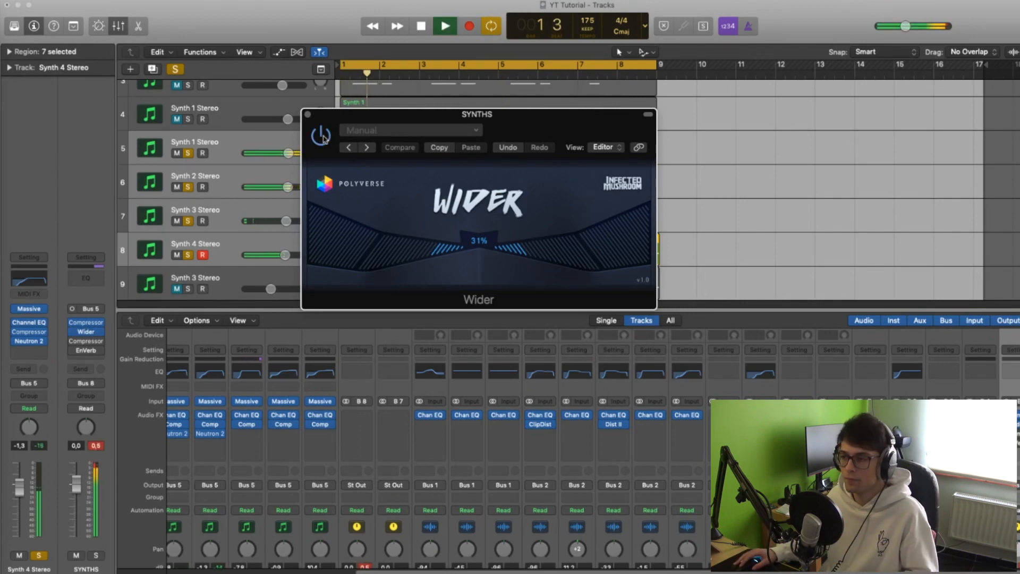
key("space")
left_click(307, 114)
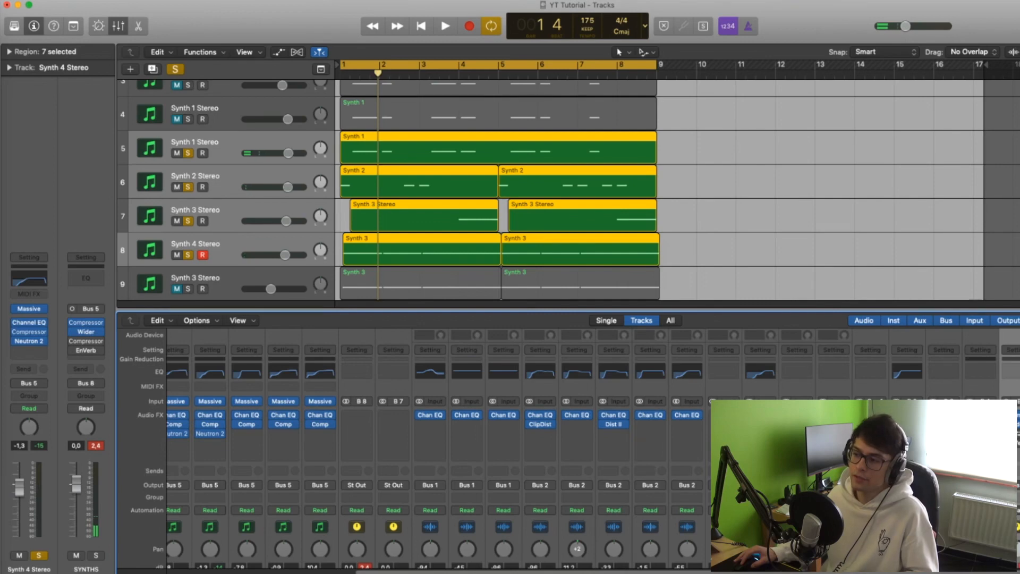
Turn on the second Compressor and EnVerb on the SYNTHS bus and audition the soloed synths through them
left_click(86, 341)
left_click_drag(298, 34, 483, 73)
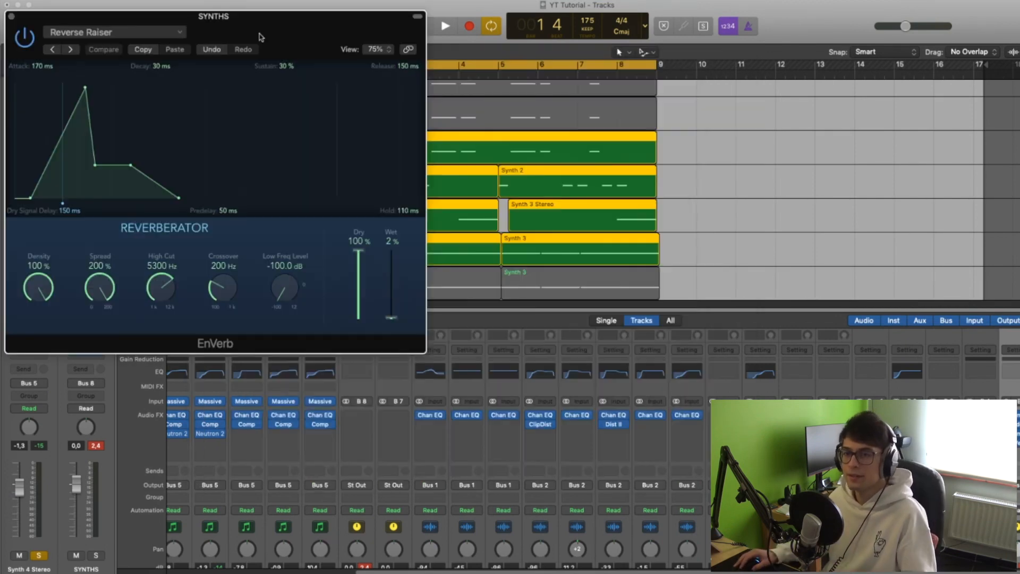
left_click_drag(222, 22, 504, 105)
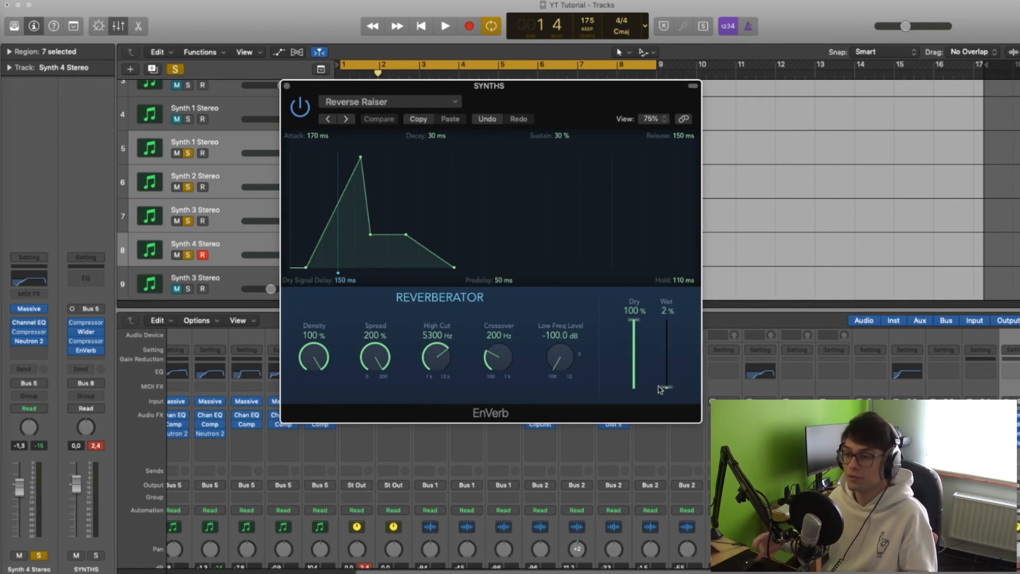
key("space")
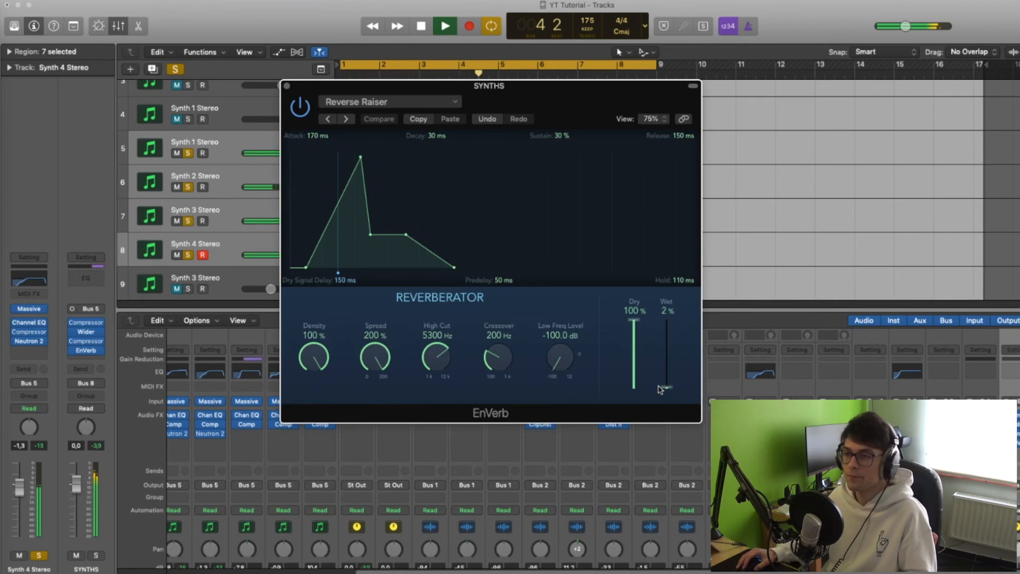
key("space")
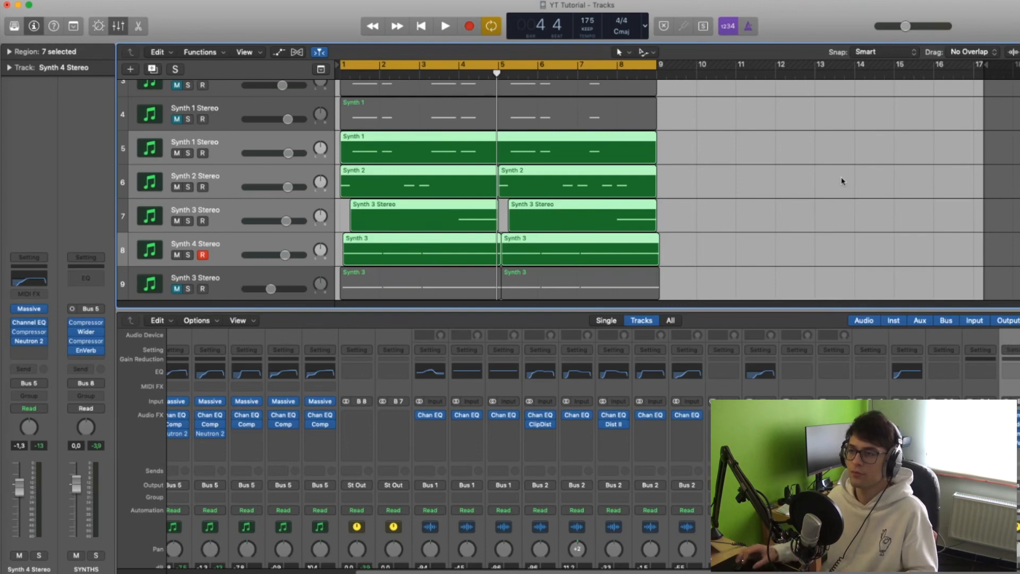
Deselect the regions, hide the mixer and play the full unsoloed arrangement from the start
left_click(825, 169)
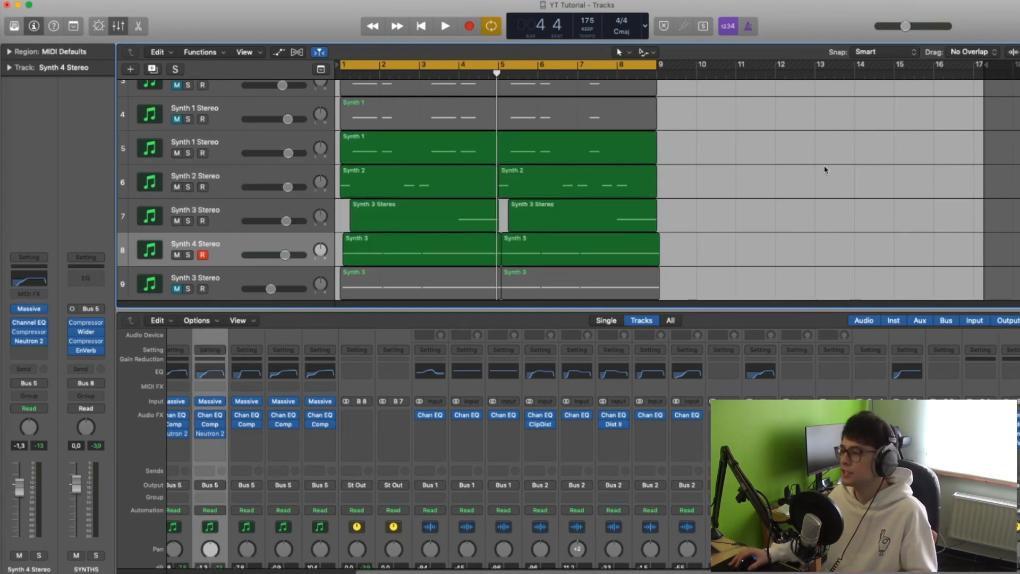
key("x")
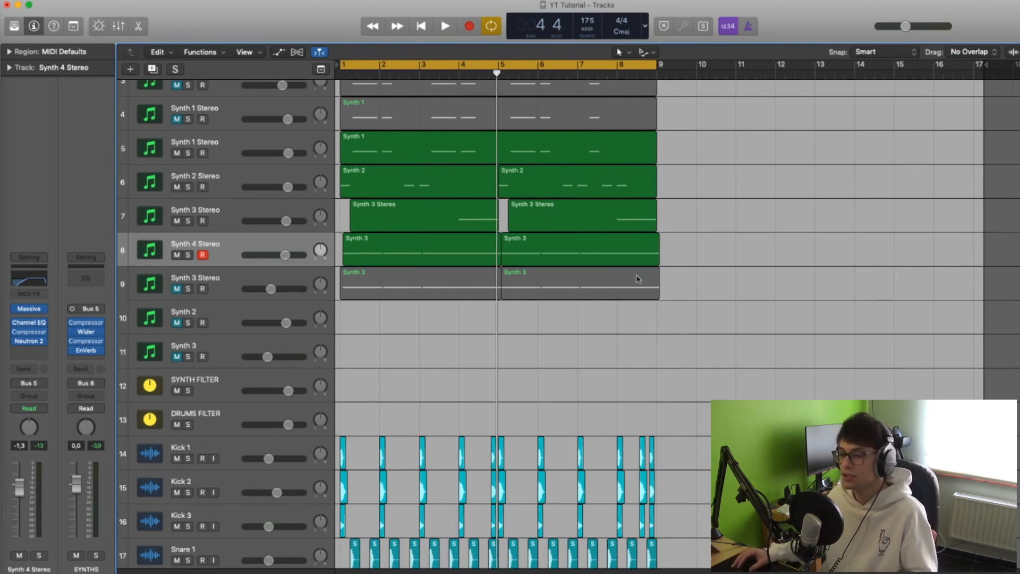
left_click(508, 73)
key("Return")
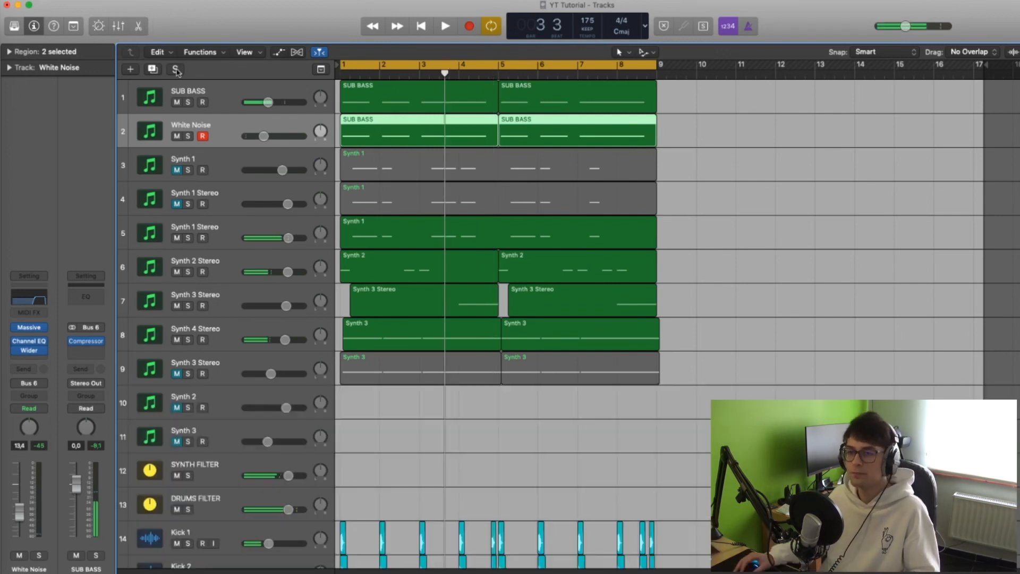
key("space")
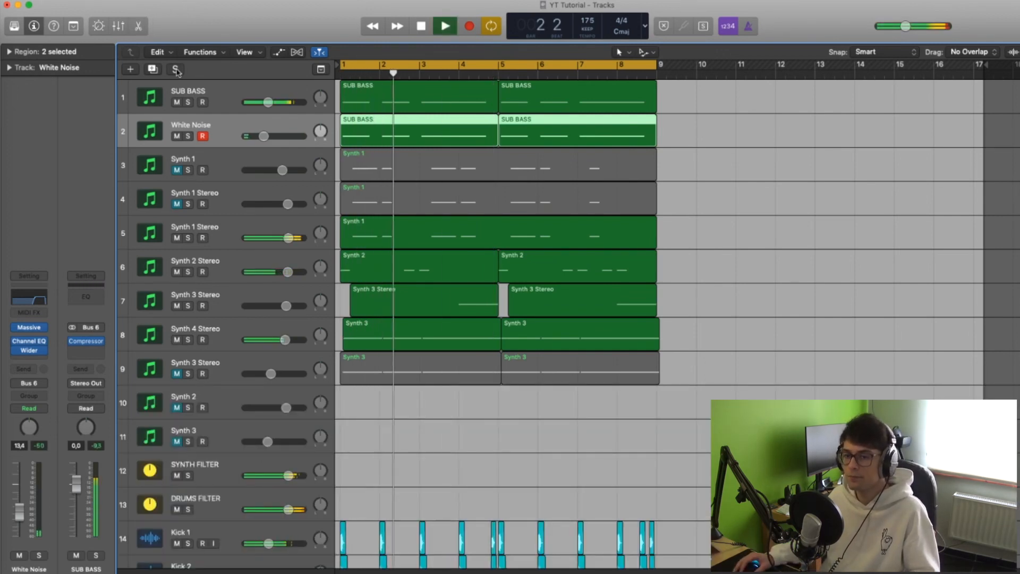